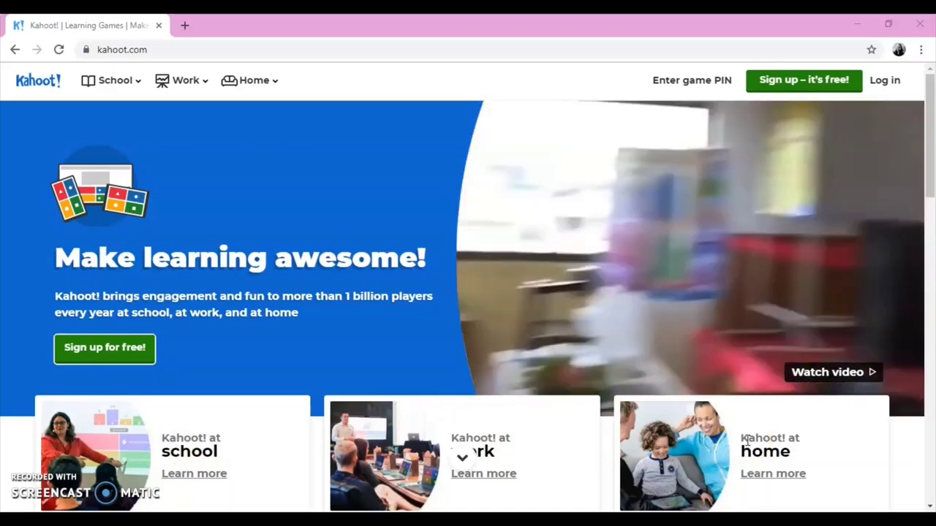
Step: Open the Kahoot! for schools page and scroll through its classroom uses and free sign-up offer
left_click(676, 447)
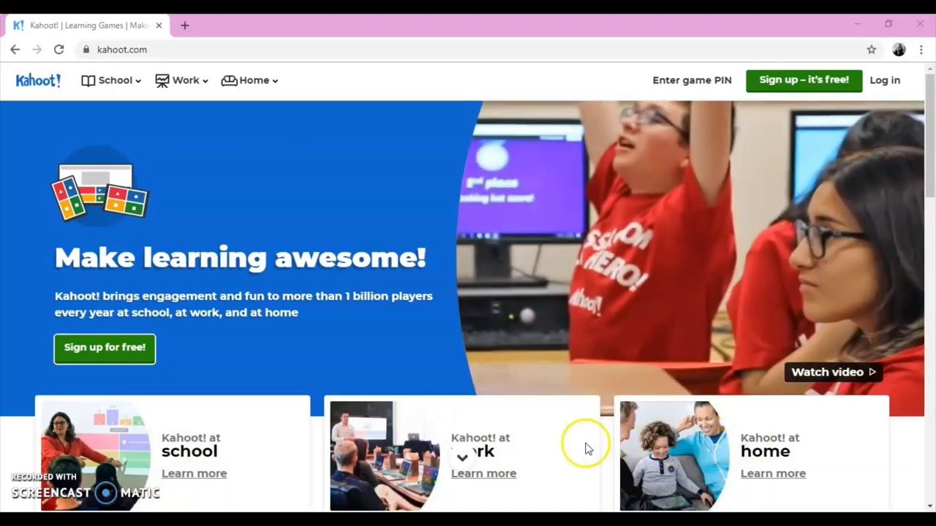
left_click(203, 475)
scroll(931, 154, "down", 3)
mouse_move(931, 154)
left_mouse_down()
mouse_move(931, 184)
mouse_move(931, 171)
left_mouse_up()
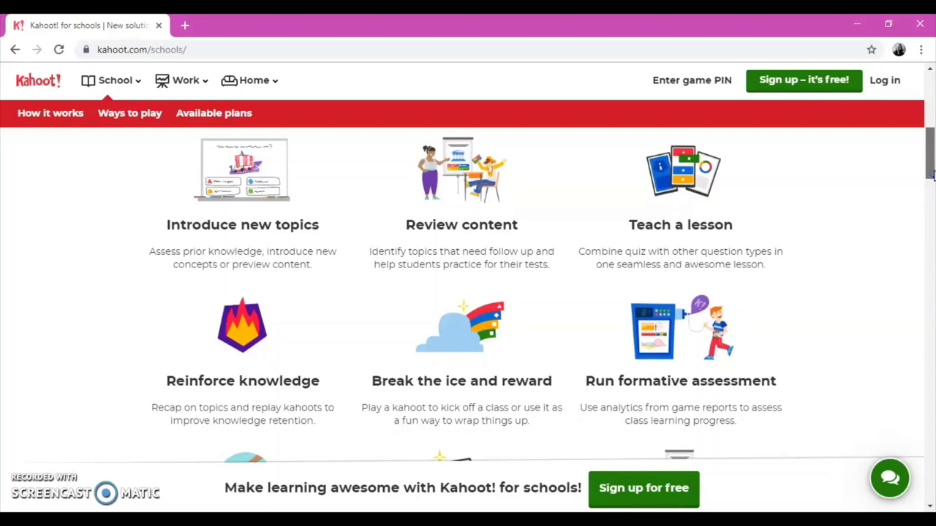
left_click_drag(931, 172, 930, 129)
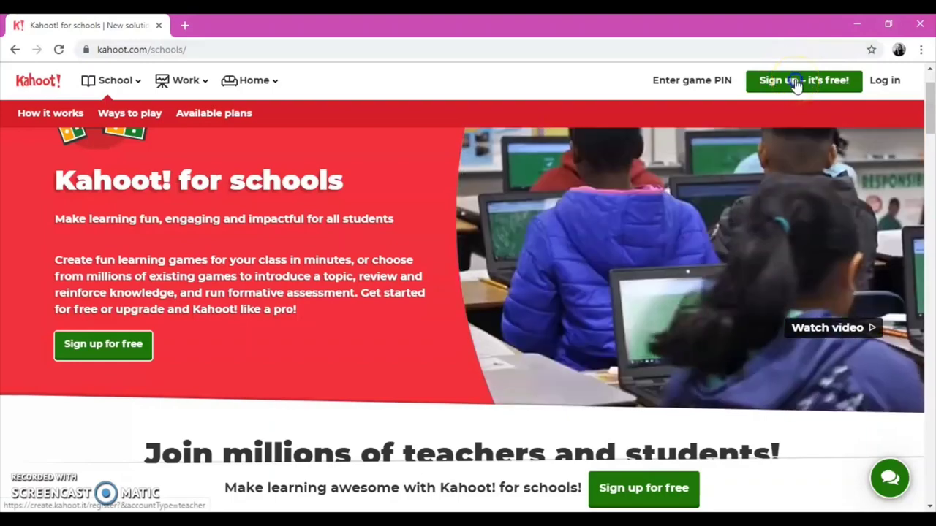
Step: Begin a free teacher sign-up with email and scroll the account details form
left_click(797, 82)
left_click(403, 183)
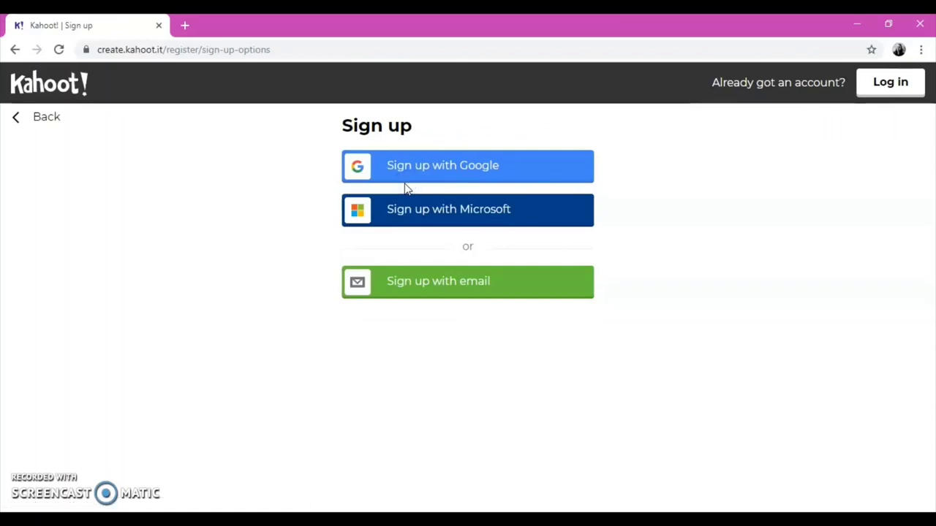
left_click(433, 287)
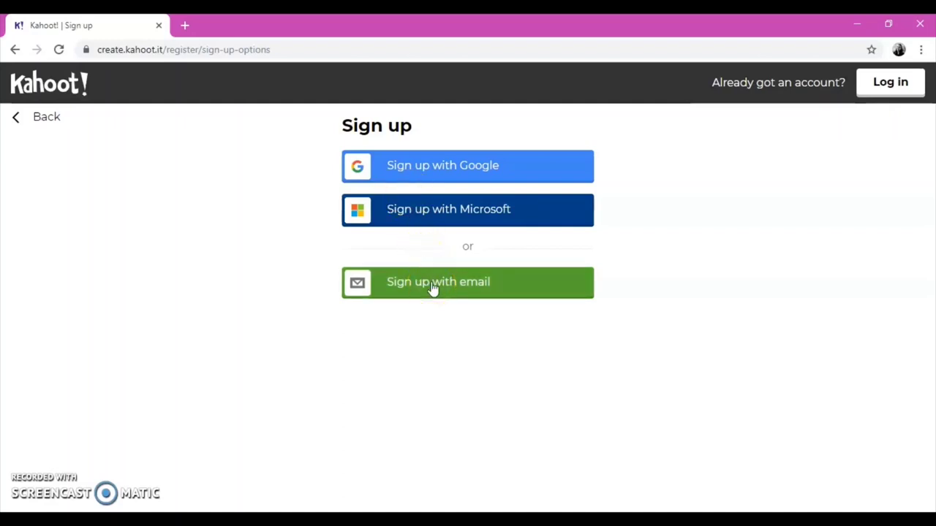
left_click(432, 286)
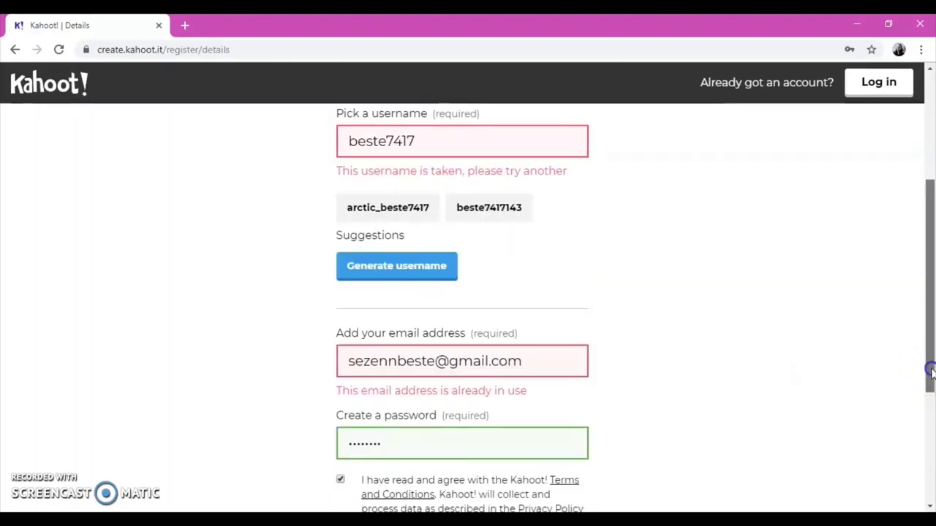
mouse_move(929, 376)
left_mouse_down()
mouse_move(932, 468)
mouse_move(933, 377)
left_mouse_up()
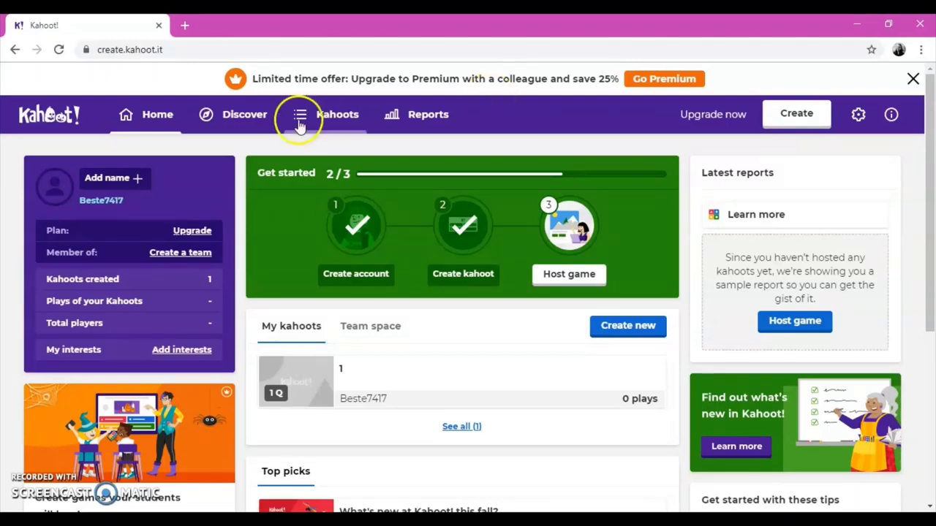
Step: Search Discover for 'simpl', open Present Simple // Present Continuous, and briefly launch then close its game
left_click(234, 115)
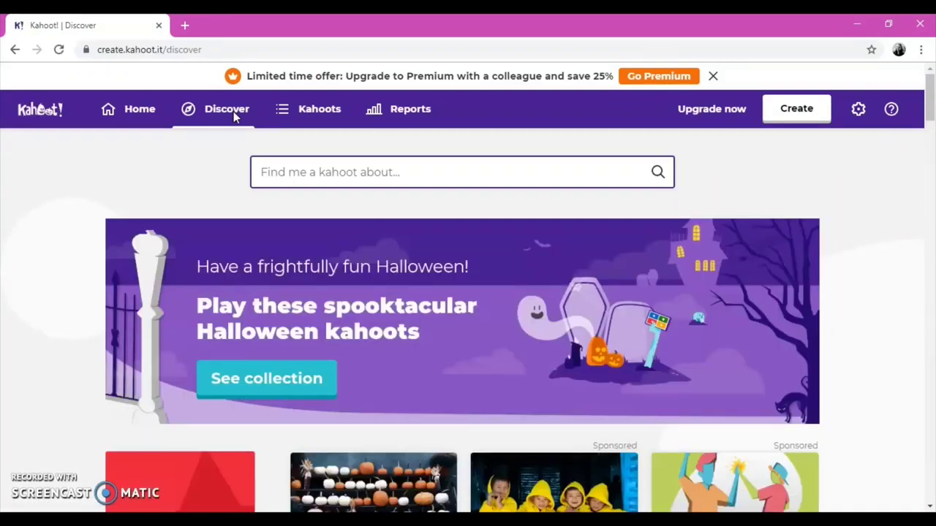
left_click(311, 169)
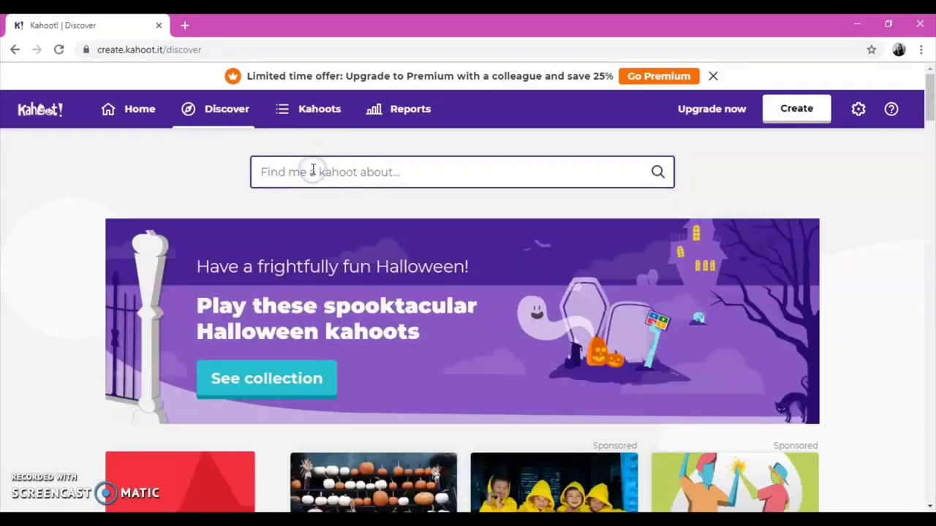
type("simpl")
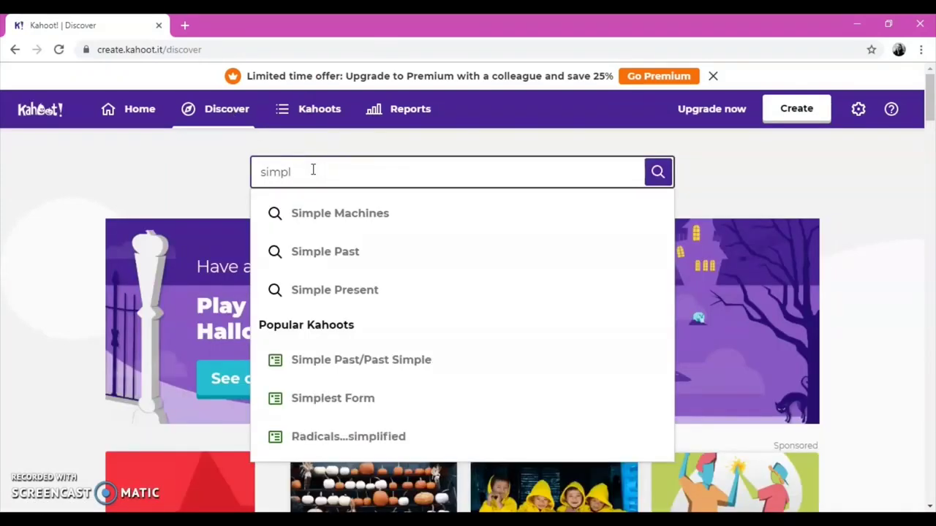
left_click(357, 289)
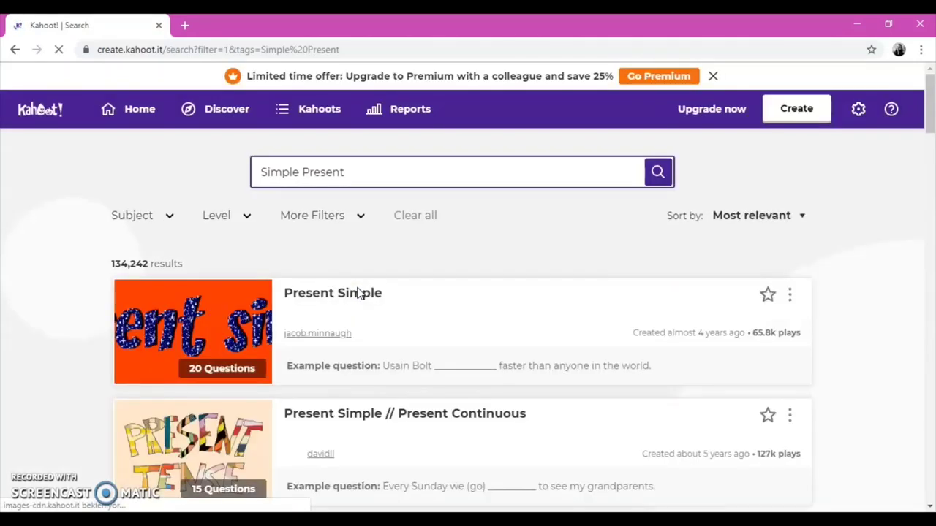
left_click(224, 440)
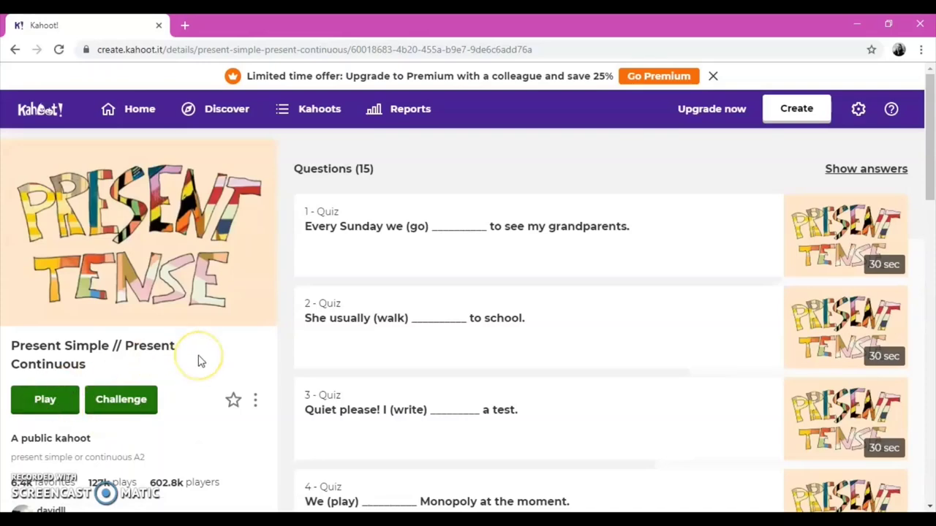
left_click(32, 400)
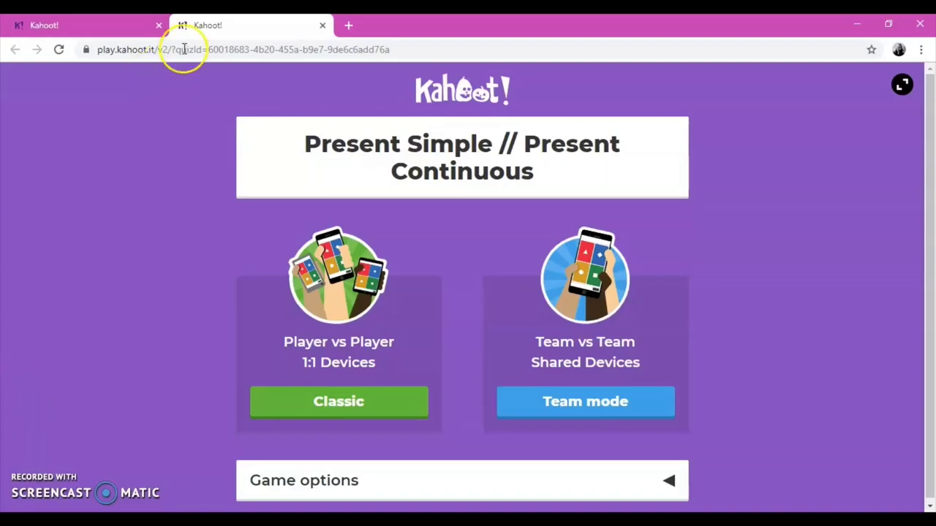
left_click(322, 25)
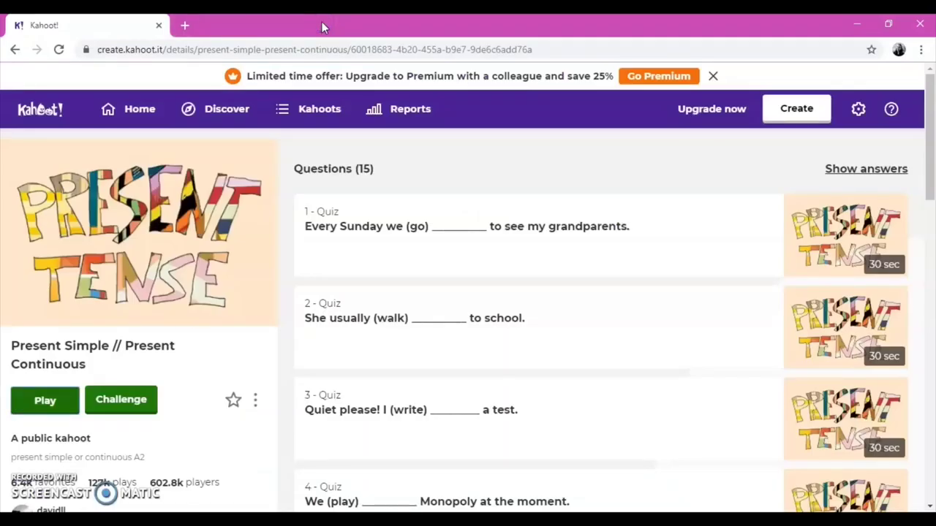
Step: Browse My kahoots, then the School of Awesome and Favorites lists
left_click(298, 106)
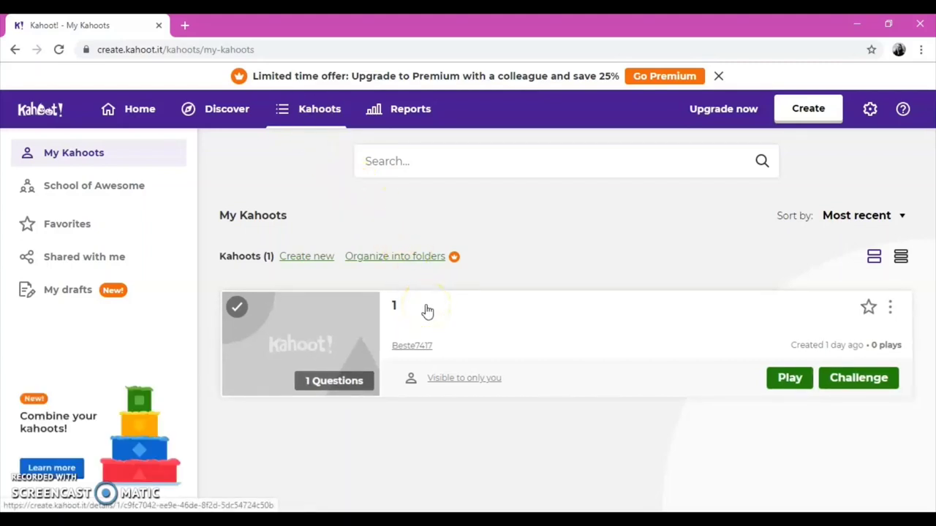
left_click(133, 188)
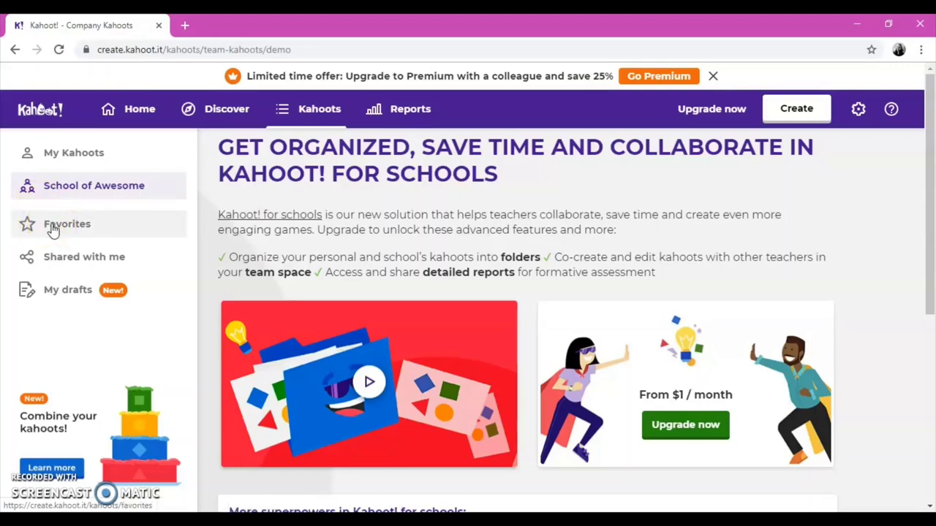
left_click(52, 229)
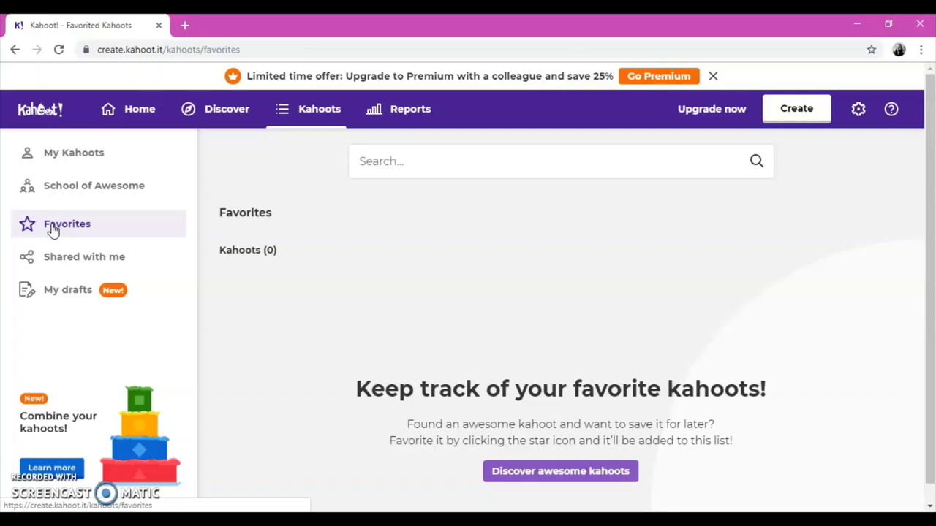
Step: Check the Shared with me and My drafts lists, then view the Reports page
left_click(73, 268)
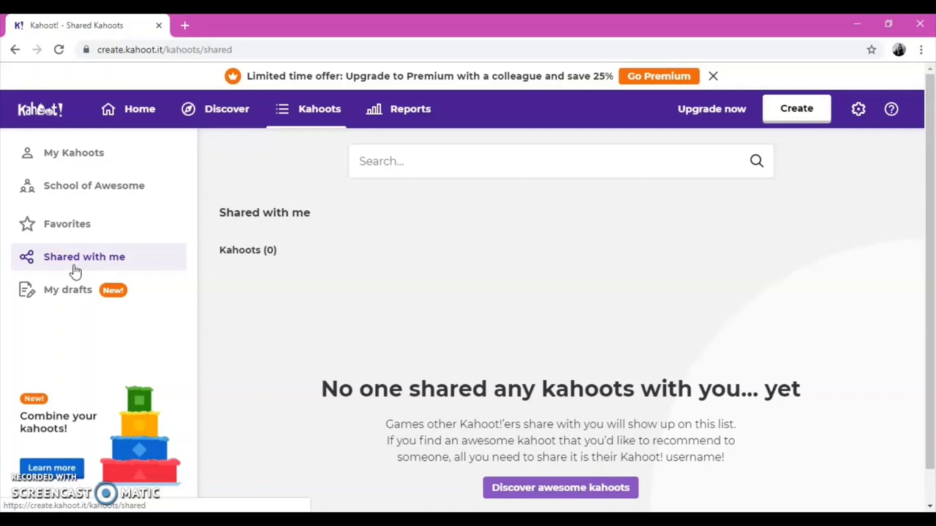
left_click(77, 294)
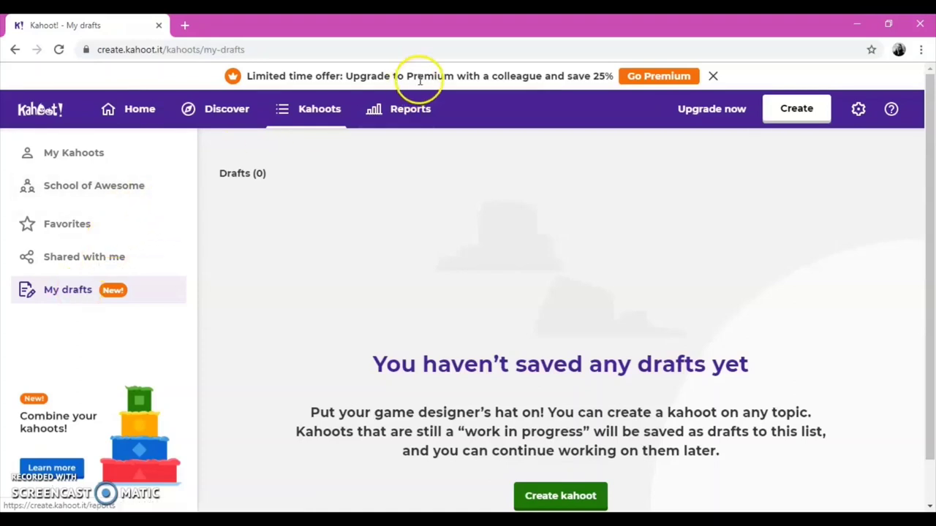
left_click(406, 121)
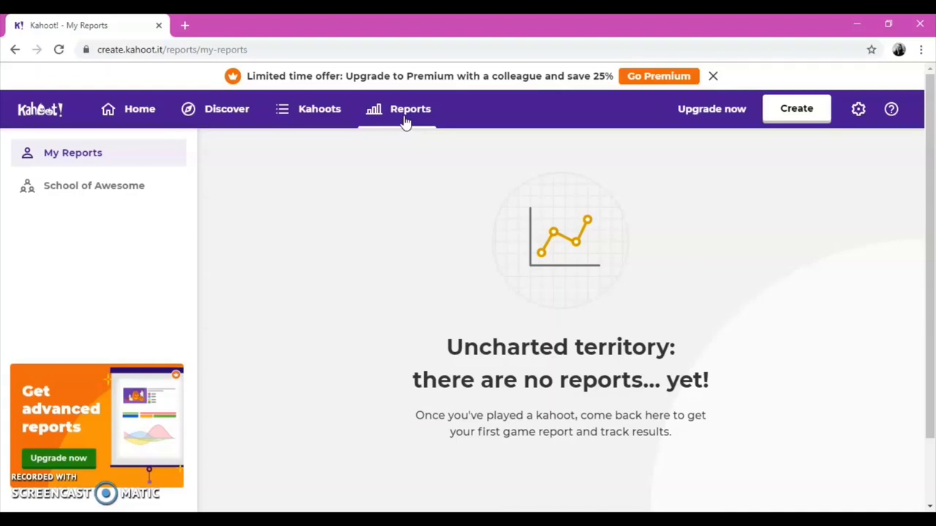
Step: Start a new kahoot from Create in the top bar, landing on the Home dashboard
left_click(795, 117)
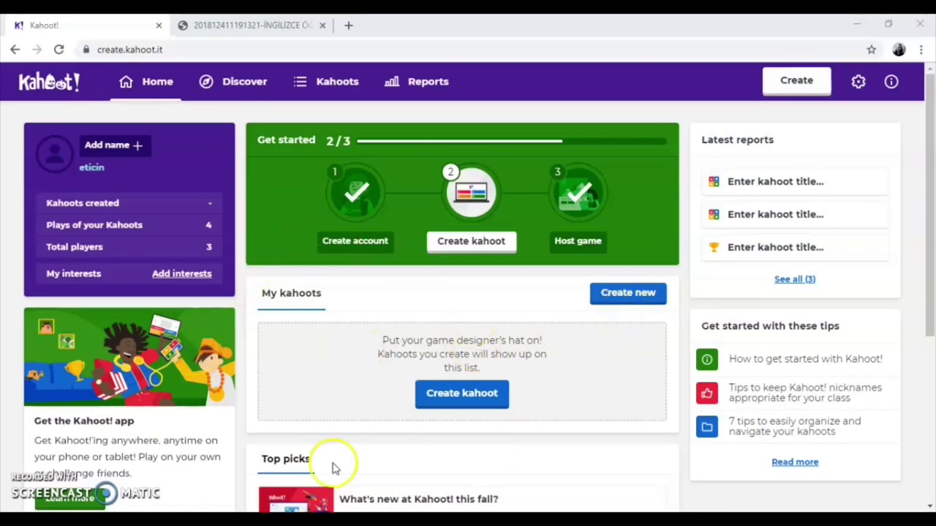
Step: Create a new kahoot with question 'That's a ... .' and answers cake, yoghurt, lemon, vanilla
left_click(627, 302)
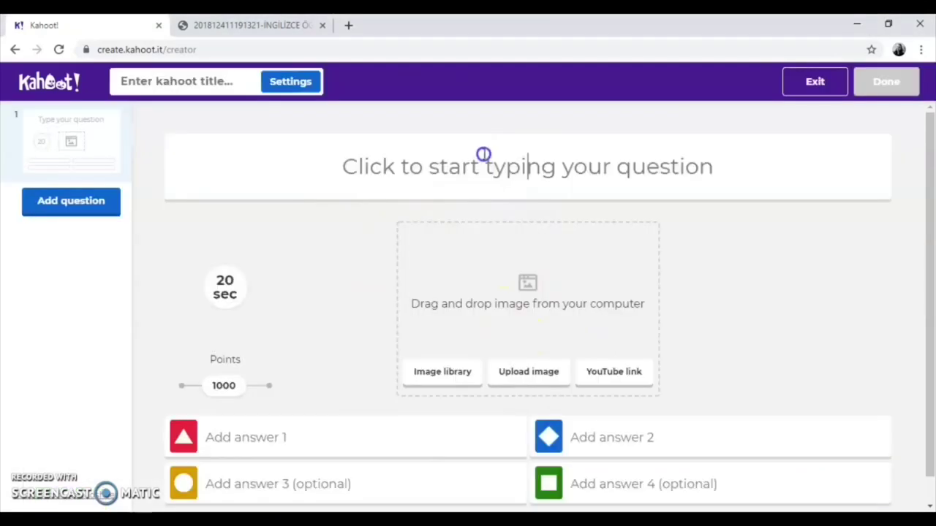
left_click(483, 154)
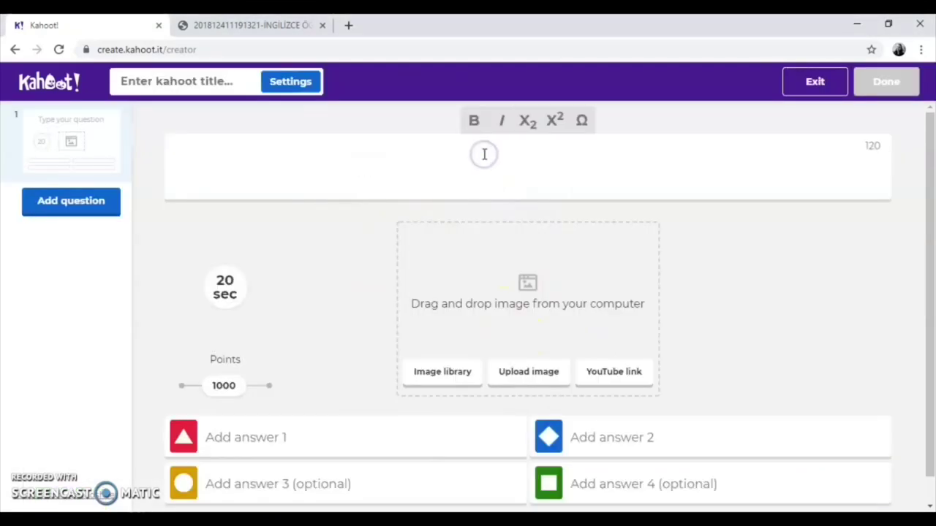
type("That's a ... .")
left_click(351, 439)
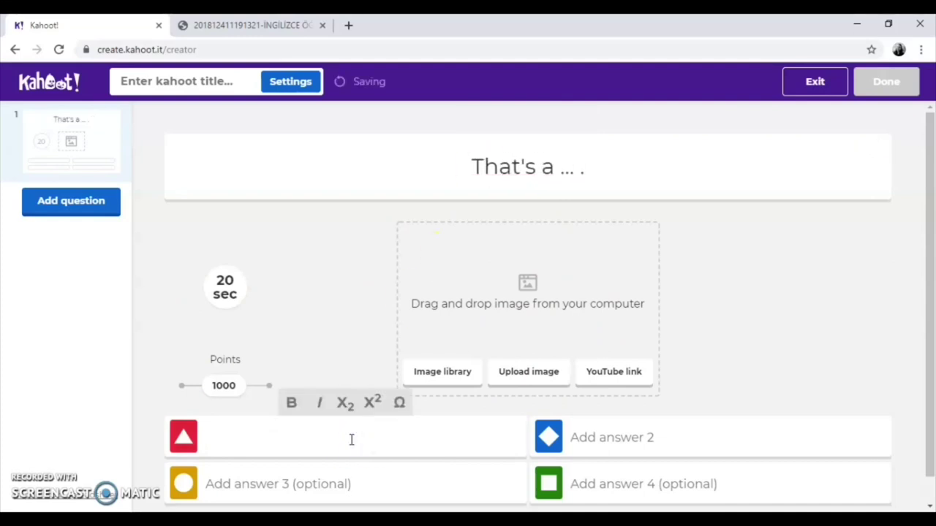
type("cake")
left_click(364, 477)
type("lemon")
left_click(626, 432)
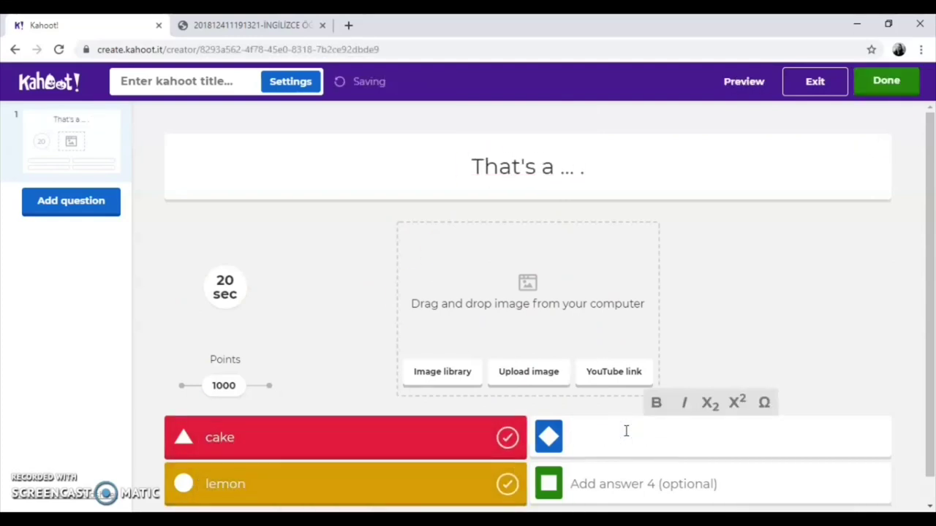
type("yoghurt")
left_click(623, 486)
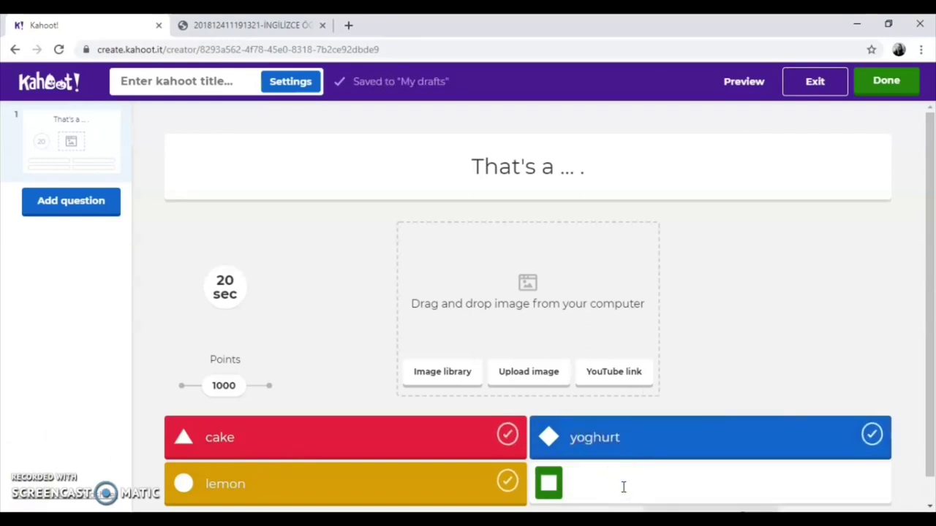
type("vanilla")
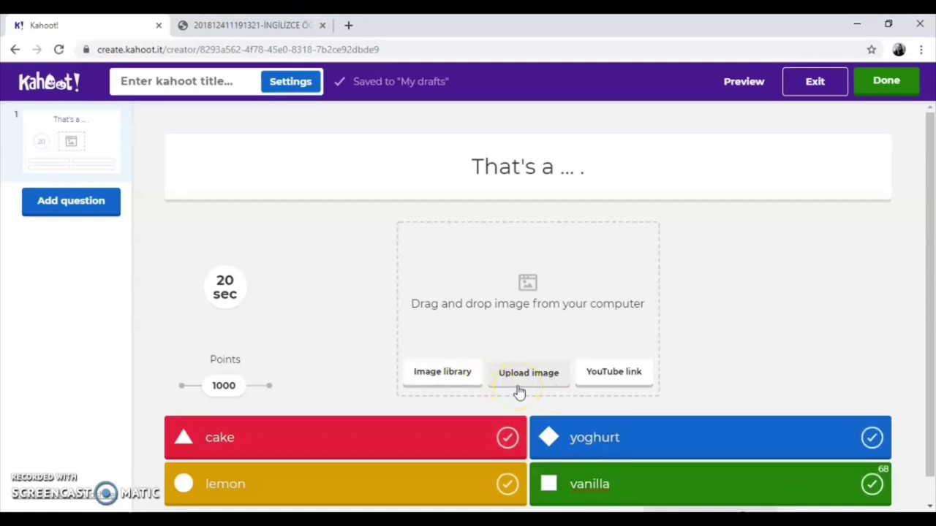
Step: Insert the chocolate cake photo from the Food & Drink image library into question 1
left_click(448, 374)
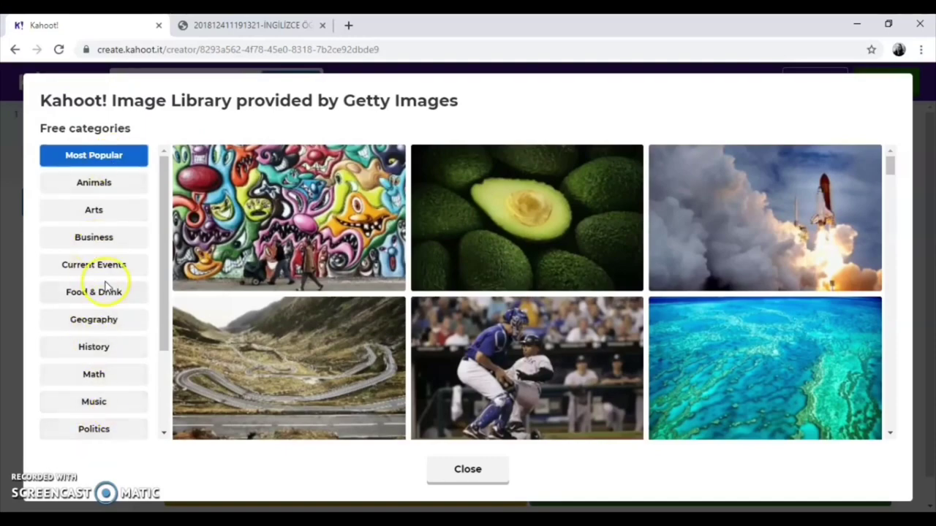
left_click(100, 291)
scroll(519, 288, "down", 10)
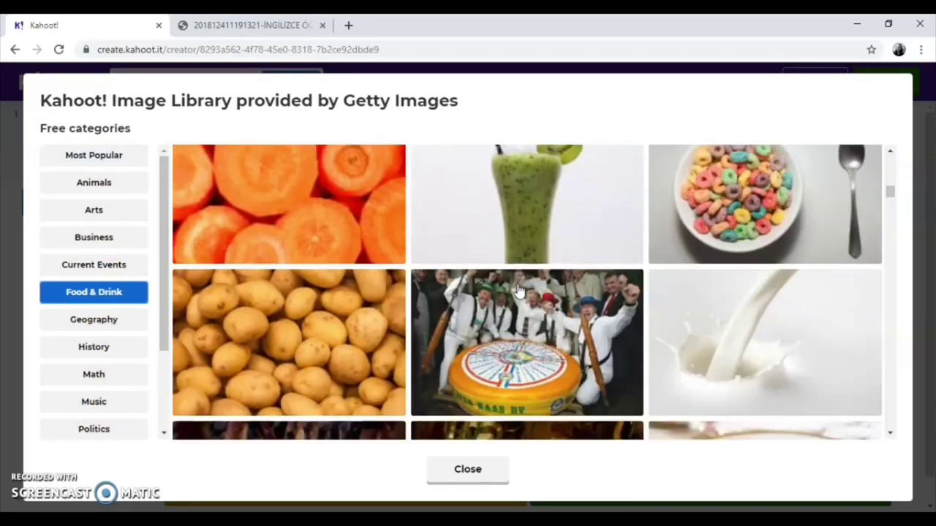
scroll(517, 290, "down", 15)
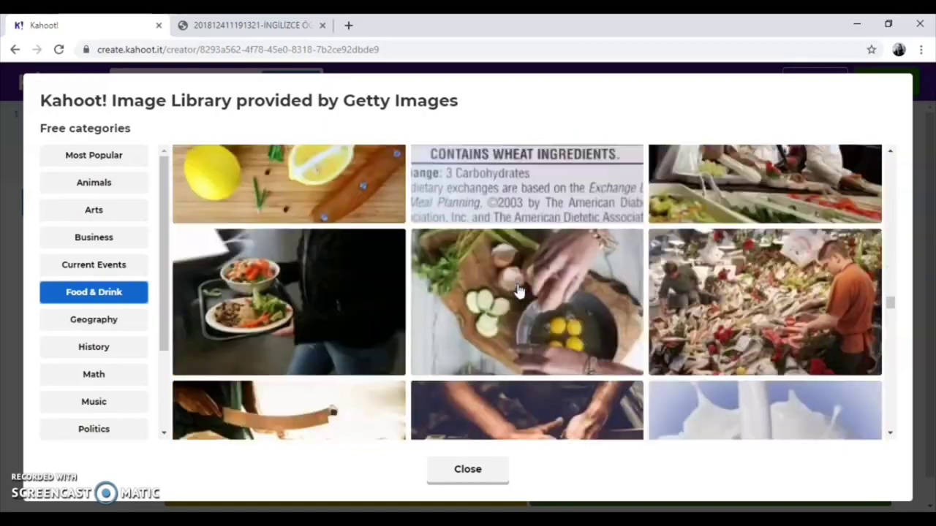
scroll(518, 290, "down", 5)
scroll(518, 293, "up", 1)
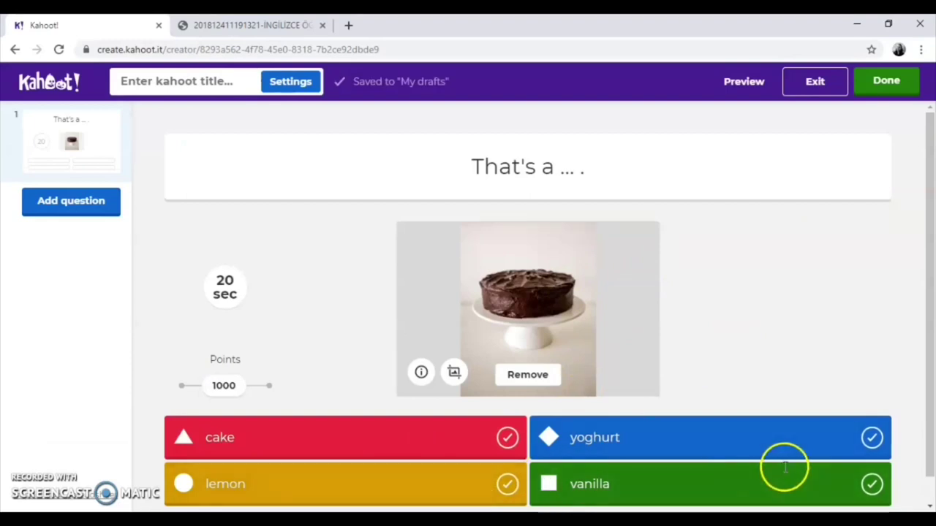
Step: Mark cake correct and set question 1's time limit to 10 seconds, keeping 1000 points
left_click(507, 438)
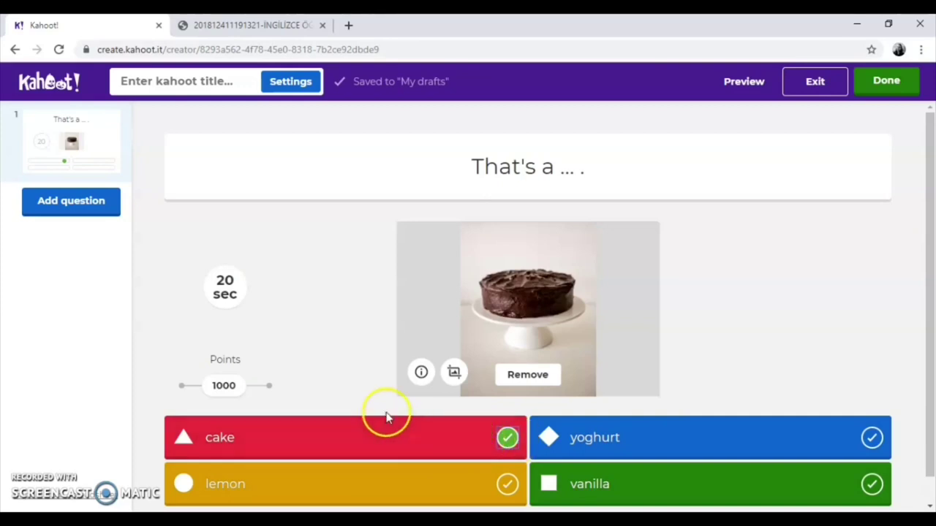
left_click(219, 299)
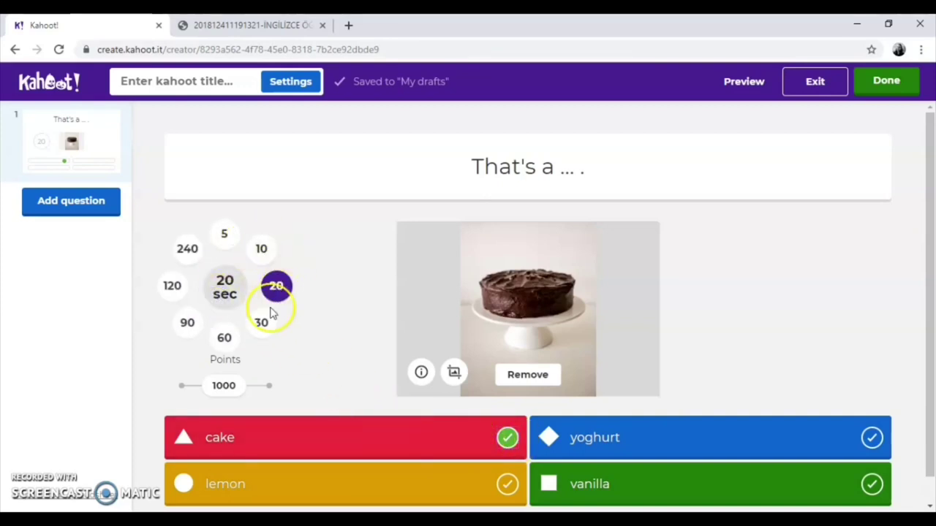
left_click(265, 257)
left_click(233, 388)
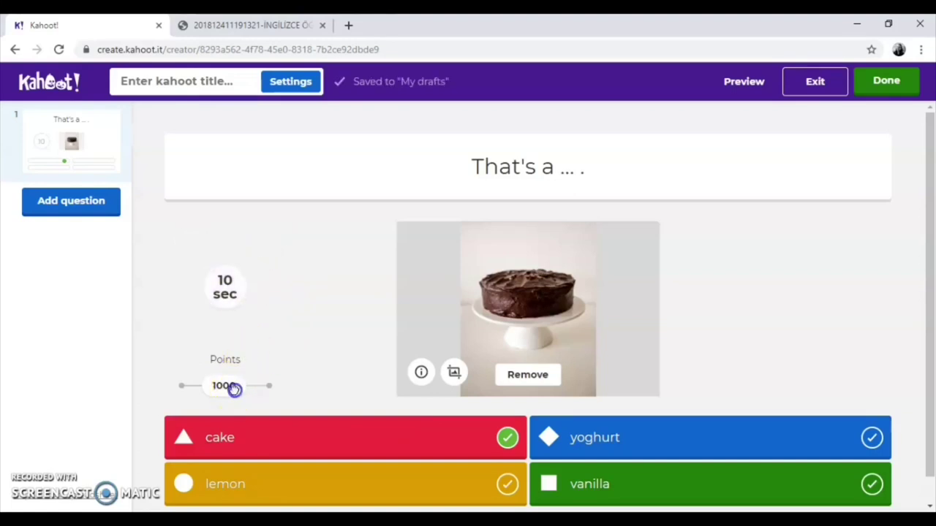
mouse_move(233, 388)
left_mouse_down()
mouse_move(265, 388)
mouse_move(194, 390)
mouse_move(223, 393)
left_mouse_up()
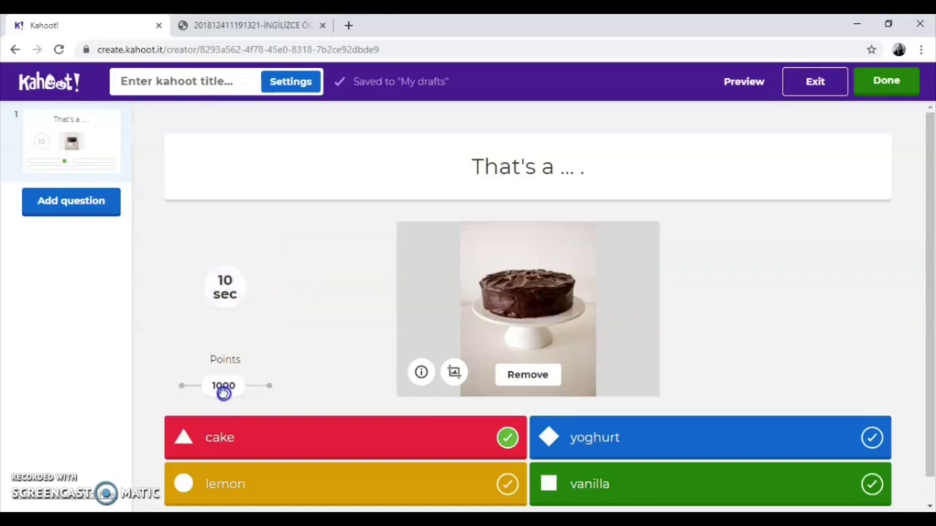
Step: Add a true-or-false question 'That's a zebra.' with True marked as correct
left_click(96, 209)
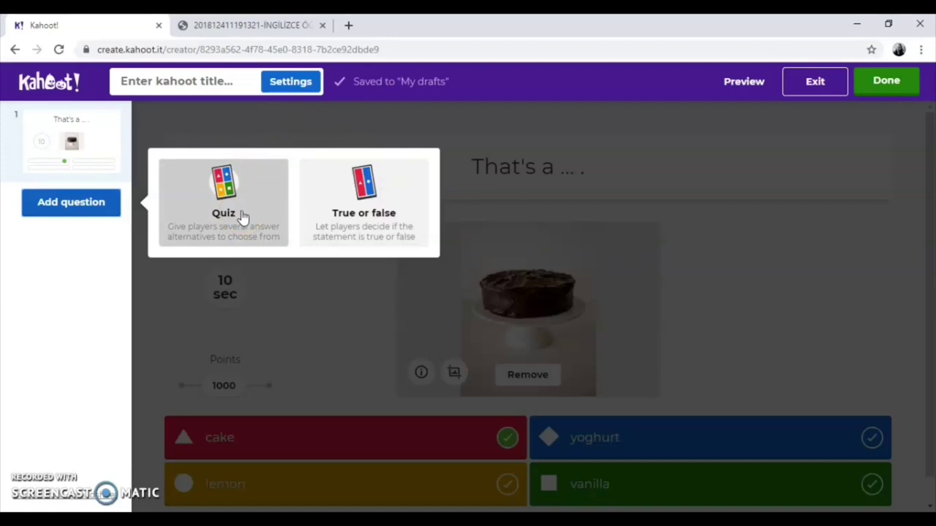
left_click(342, 199)
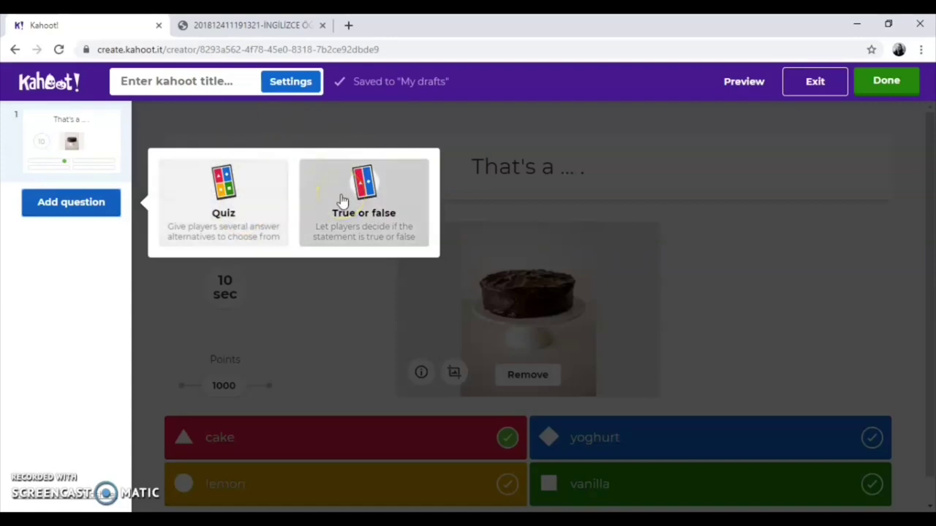
left_click(342, 199)
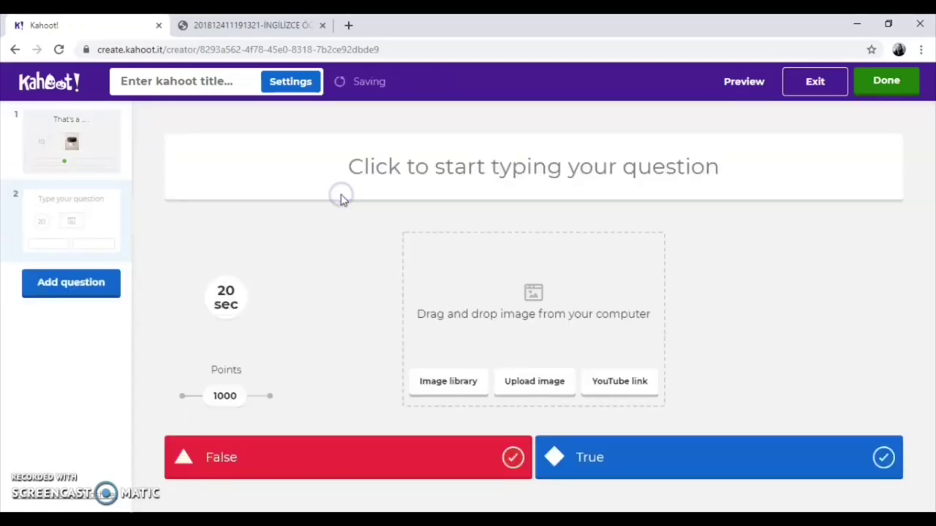
left_click(358, 196)
type("That'")
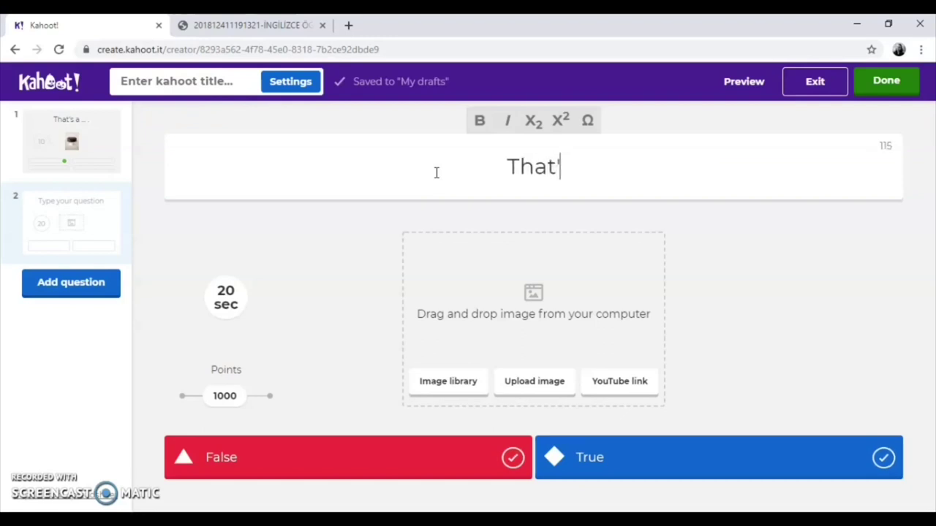
type("s a zebra")
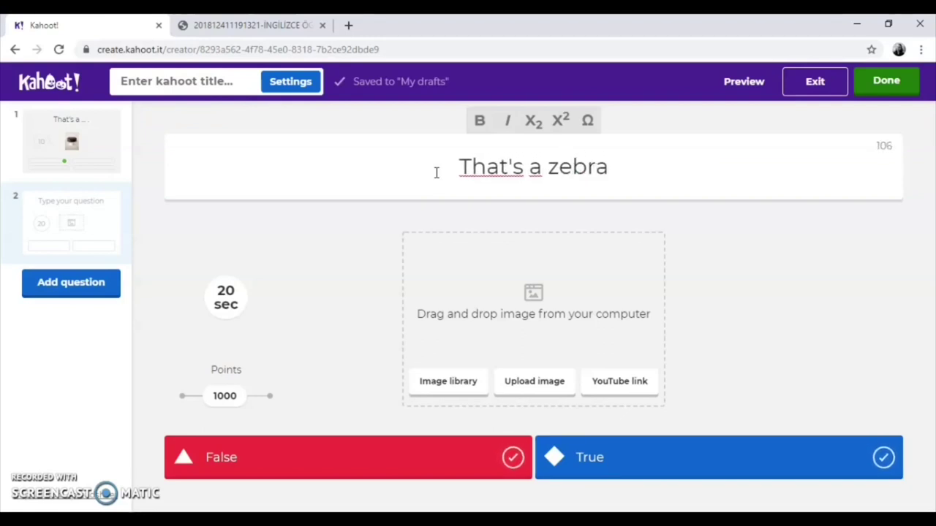
type(".")
left_click(884, 459)
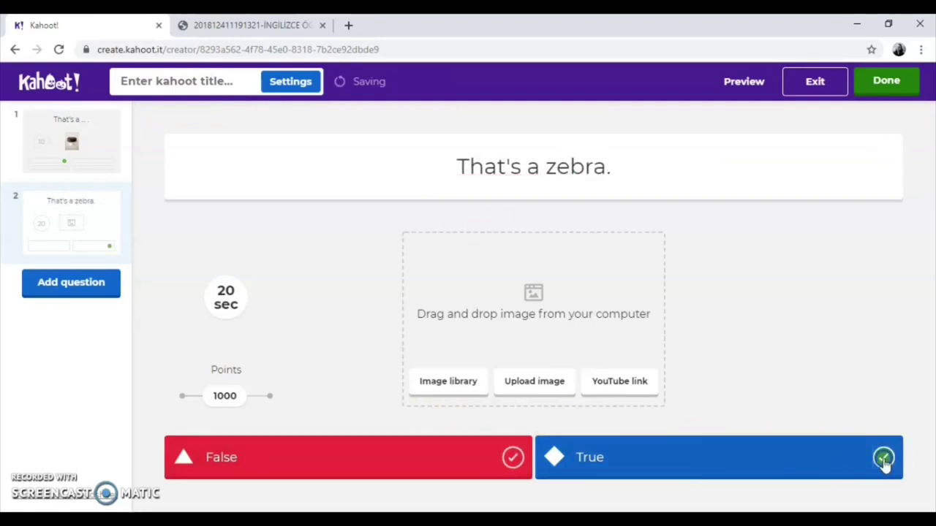
Step: Upload the zebra photo to the question and set its time limit to 10 seconds
left_click(455, 386)
left_click(546, 382)
left_click(214, 211)
double_click(214, 212)
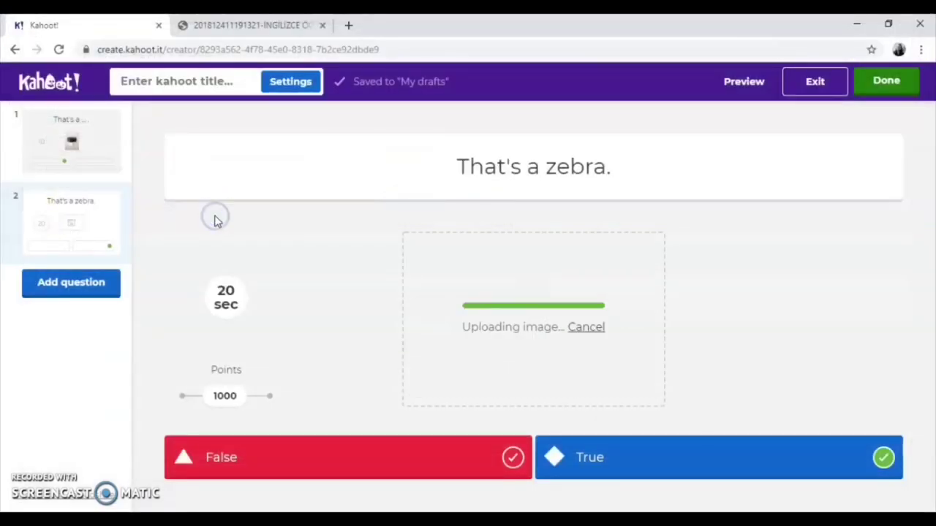
left_click(226, 300)
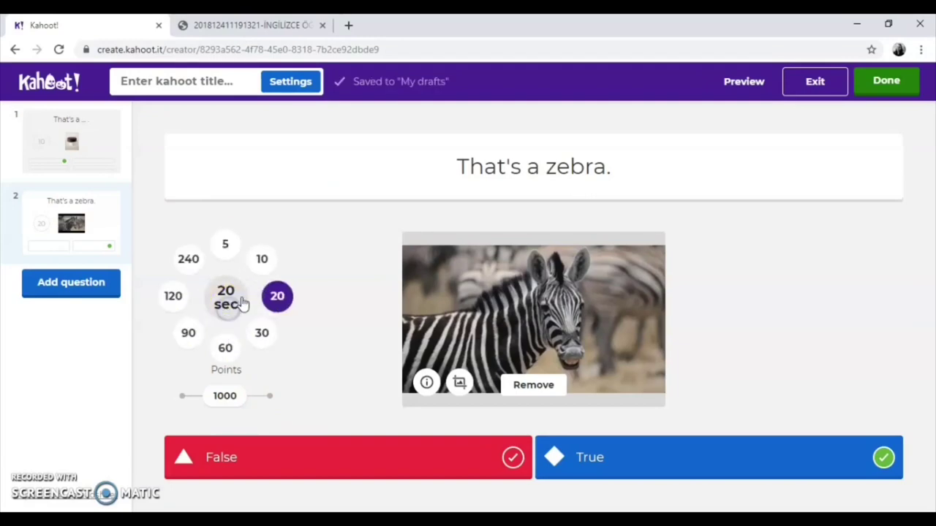
left_click(258, 262)
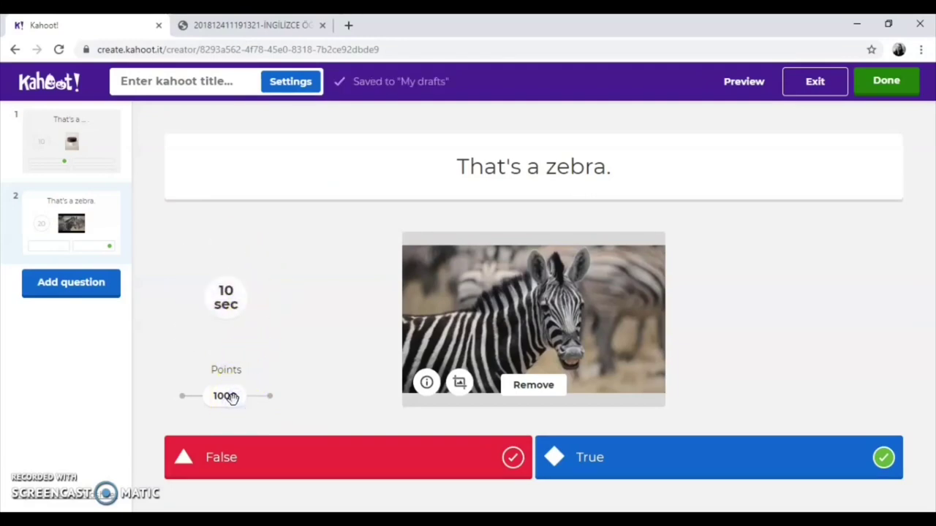
Step: Add a third quiz question with a pasted YouTube link starting at 118 seconds
left_click(87, 292)
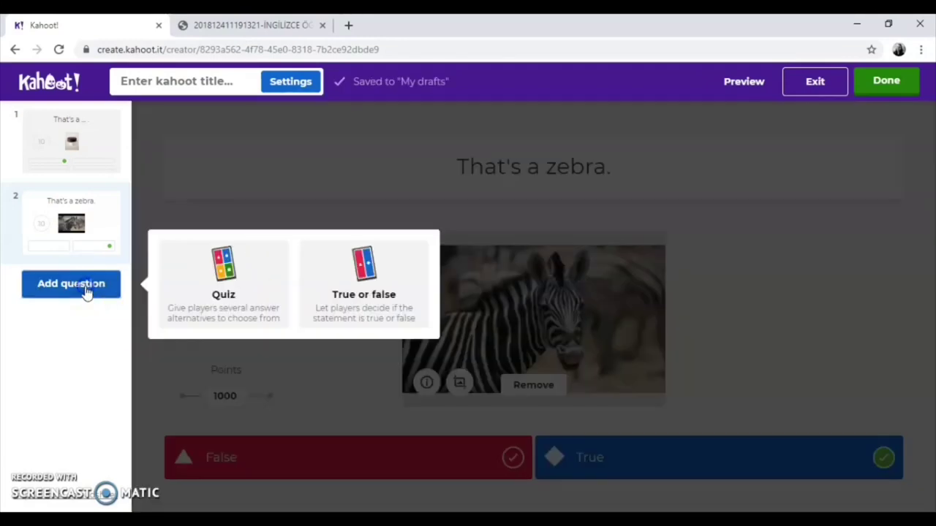
left_click(204, 287)
left_click(633, 374)
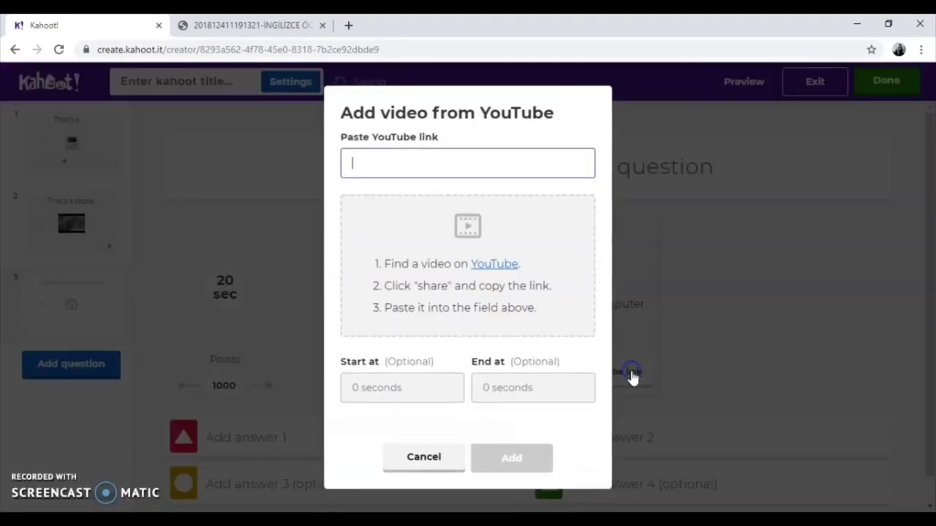
left_click(446, 154)
type("https://www.youtube.com/watch?v=_X57IHbQP6k")
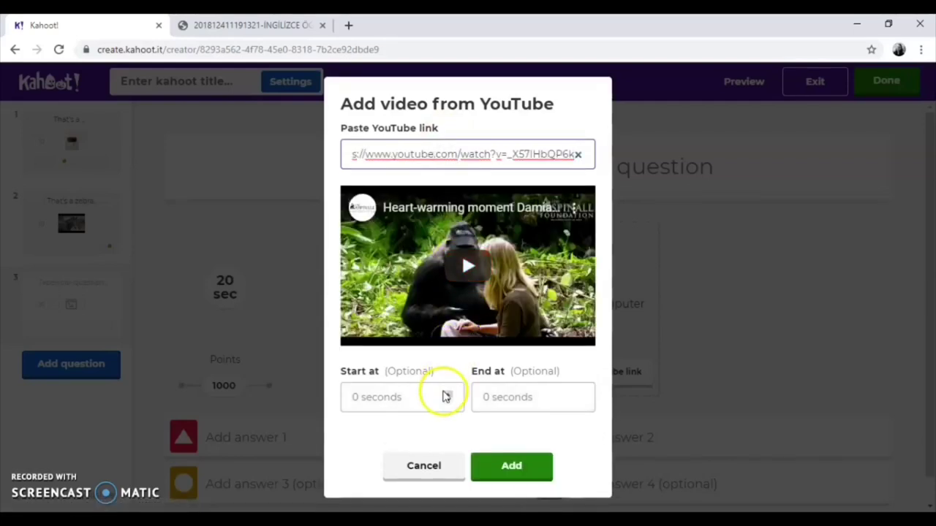
left_click(443, 394)
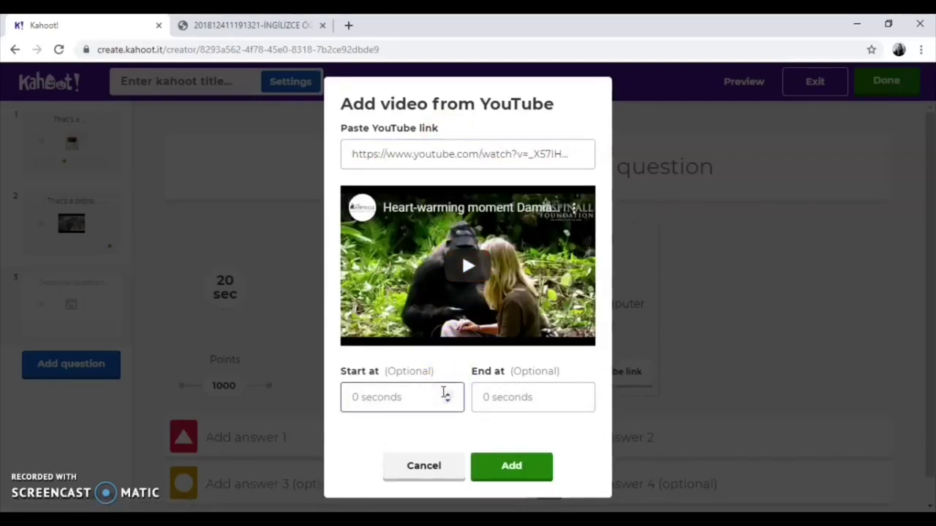
type("118")
left_click(544, 397)
Step: End the clip at 125 seconds, add it, and enter answers zebra, kangaroo, lemon with gorilla correct
type("125")
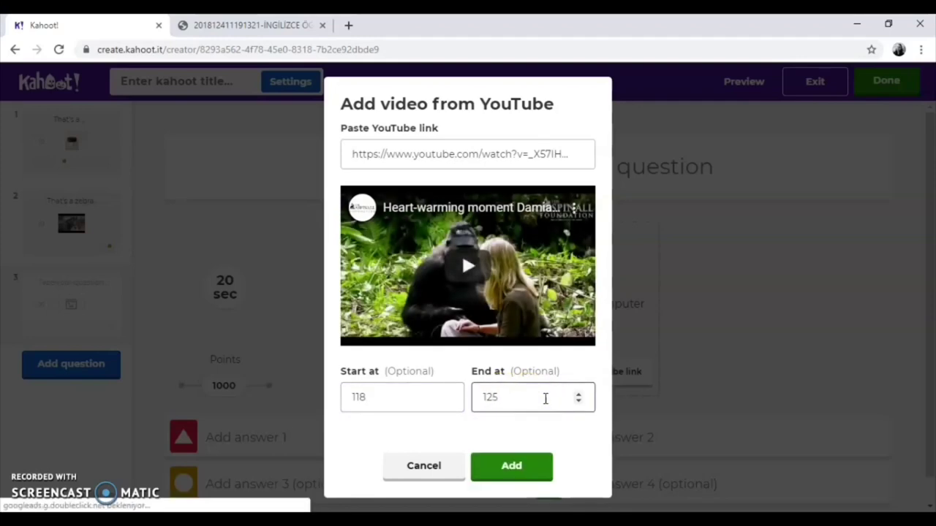
left_click(539, 465)
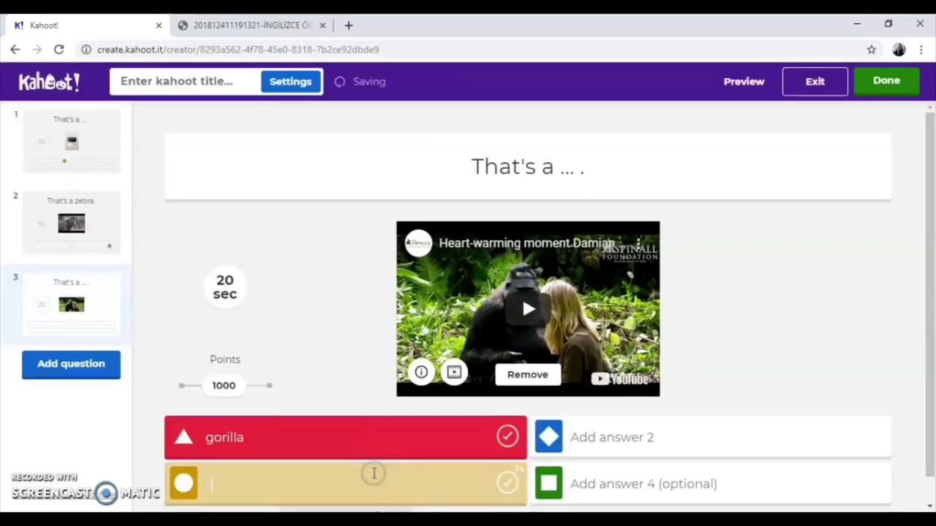
type("zebra")
left_click(620, 437)
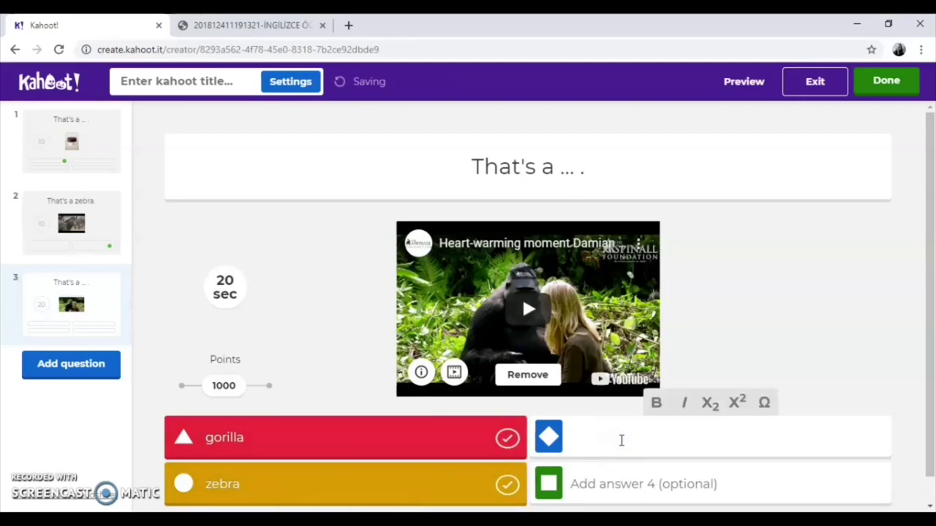
type("kangaroo")
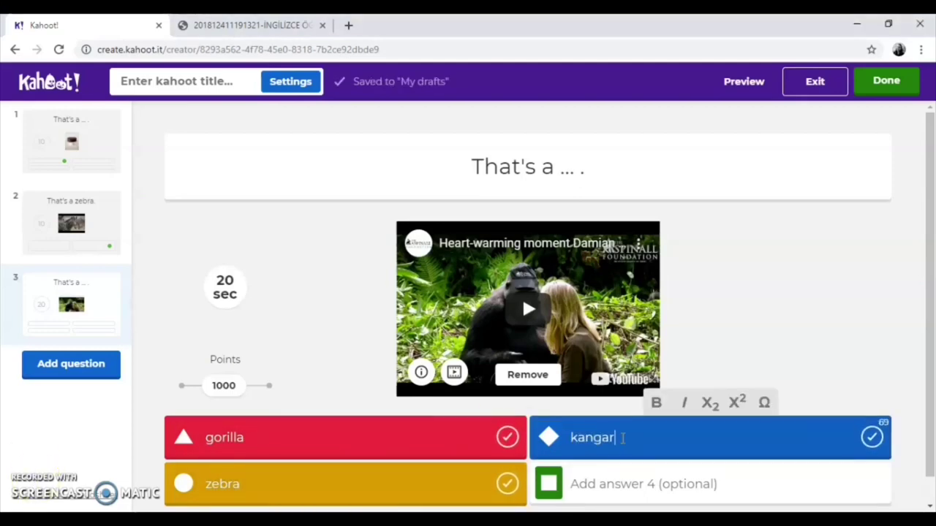
left_click(634, 489)
type("lemon")
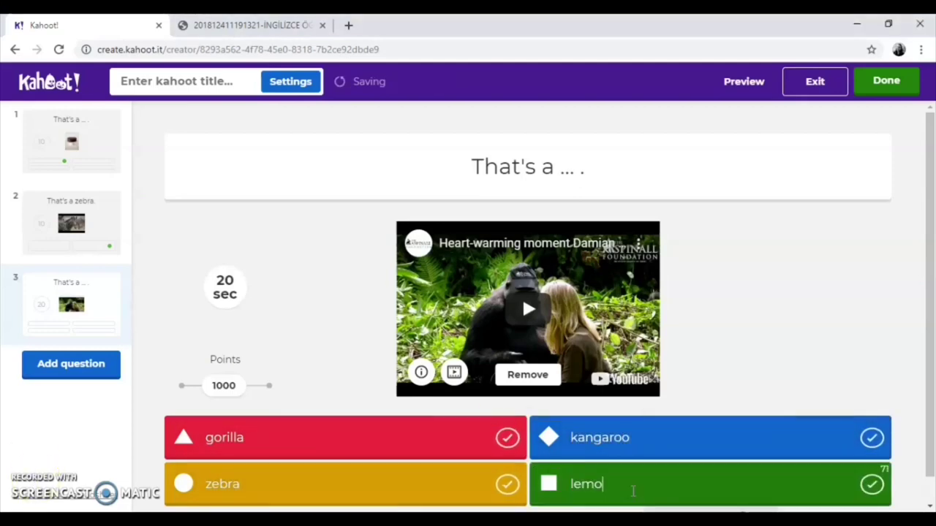
left_click(508, 437)
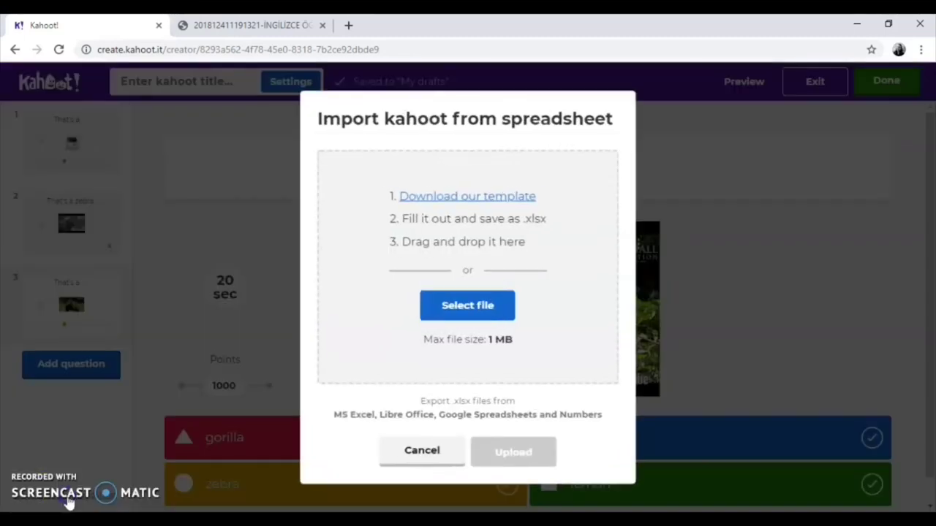
Step: Download the Kahoot spreadsheet import template and open it in Excel
left_click(70, 502)
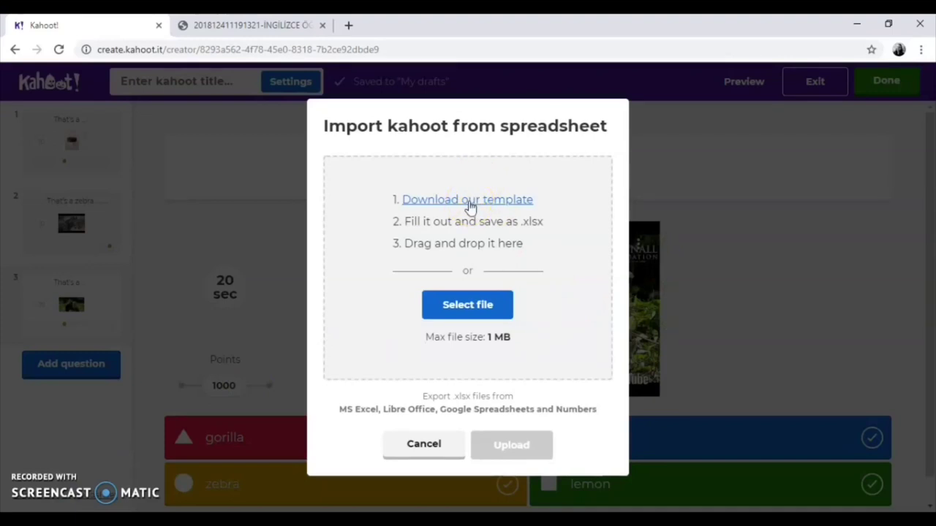
left_click(468, 202)
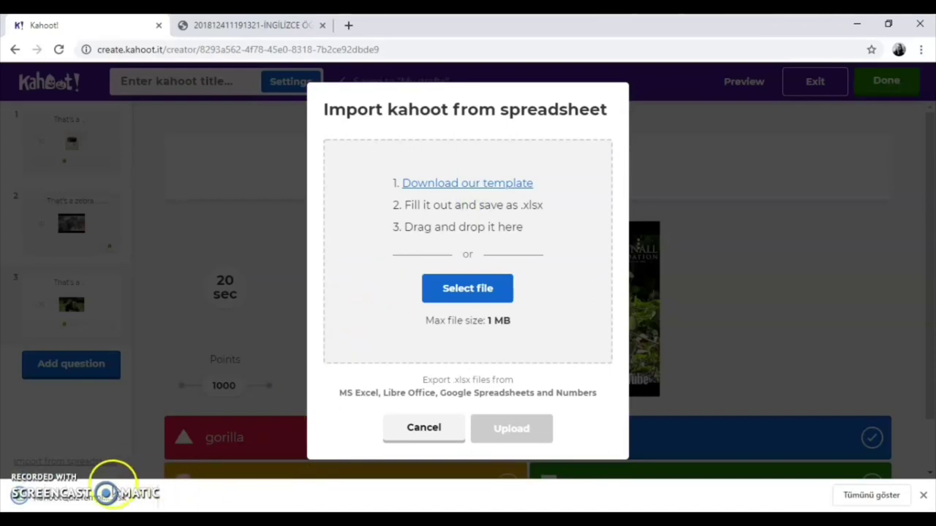
left_click(107, 497)
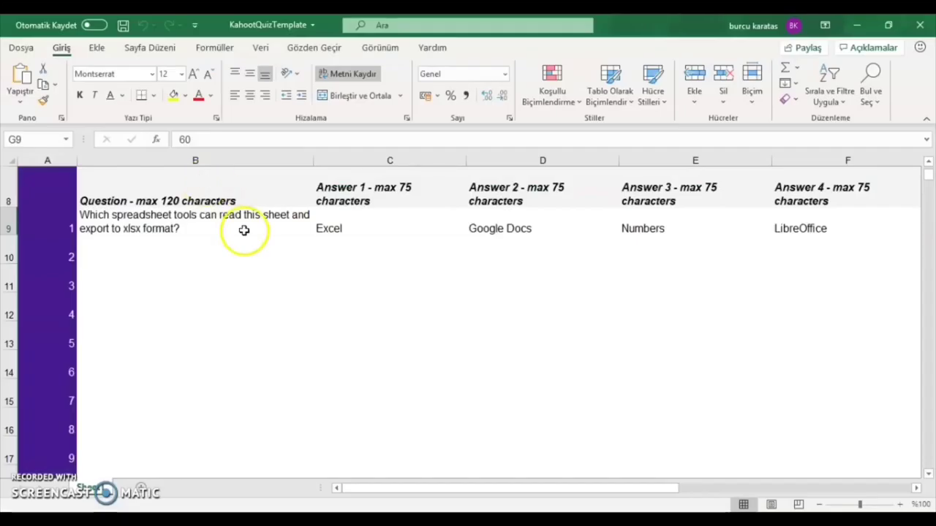
Step: Replace the question in cell B9 with "That's a ... ."
left_click(234, 231)
double_click(234, 231)
key("BackSpace")
key("BackSpace")
key("BackSpace")
key("BackSpace")
key("BackSpace")
key("BackSpace")
key("BackSpace")
key("BackSpace")
key("BackSpace")
key("BackSpace")
key("BackSpace")
key("BackSpace")
key("BackSpace")
key("BackSpace")
key("BackSpace")
key("BackSpace")
key("BackSpace")
key("BackSpace")
key("BackSpace")
key("BackSpace")
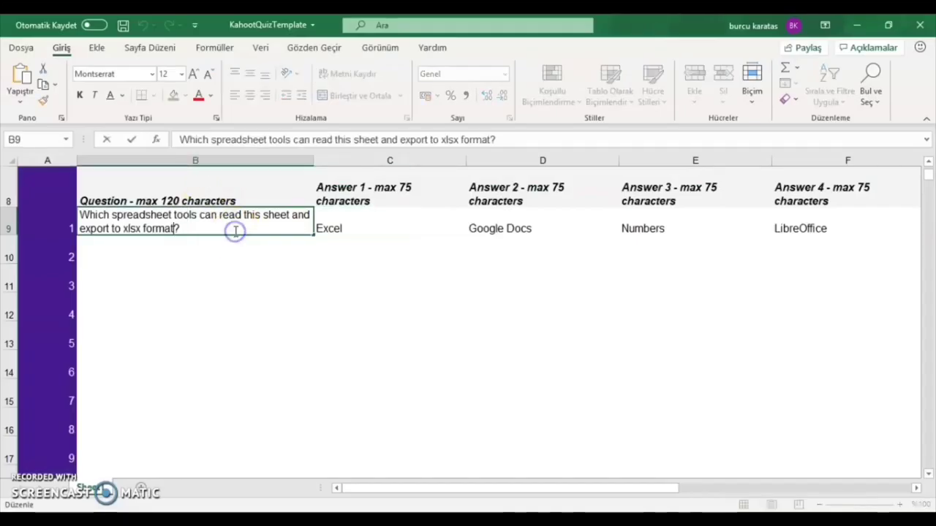
type("That's a ... .")
Step: Enter answers balloon and yoghurt, a 30-second time limit, and clear the correct-answer cell H9
left_click(318, 212)
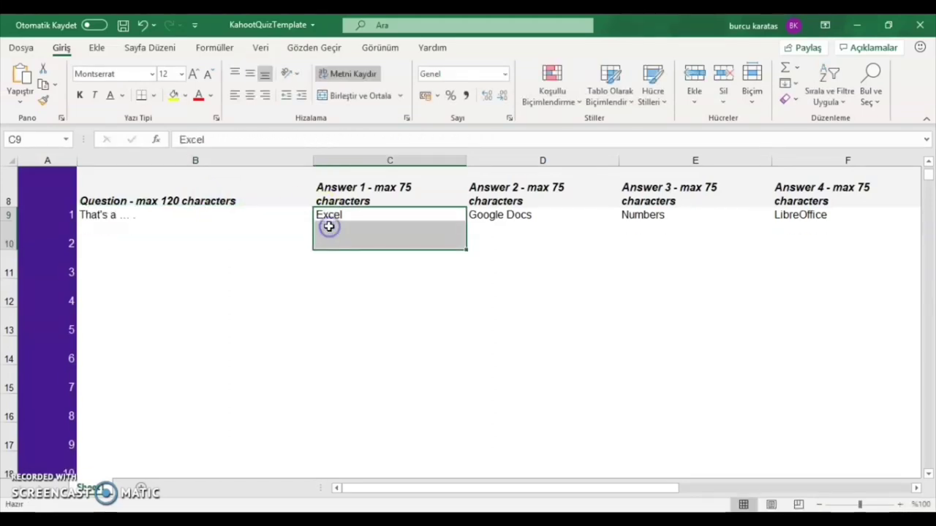
type("balloon")
left_click(485, 215)
type("yoghur")
left_click(892, 217)
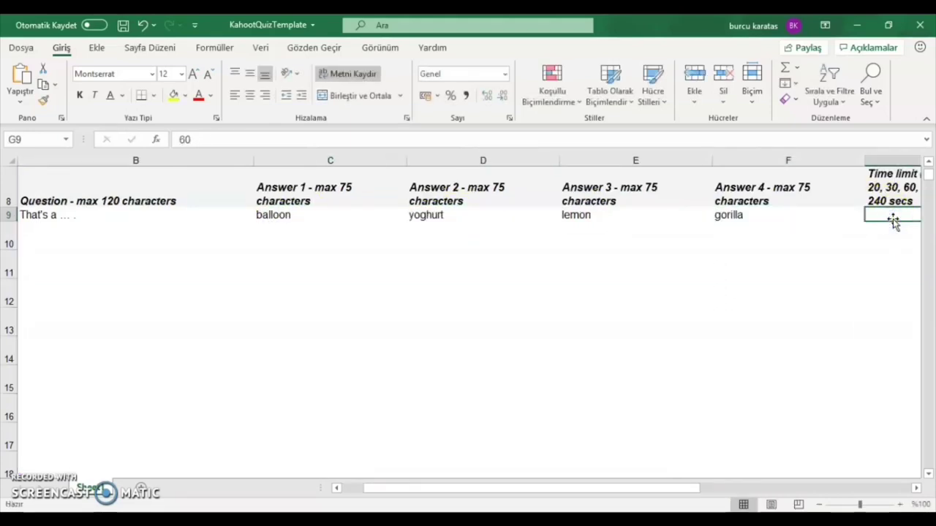
type("30")
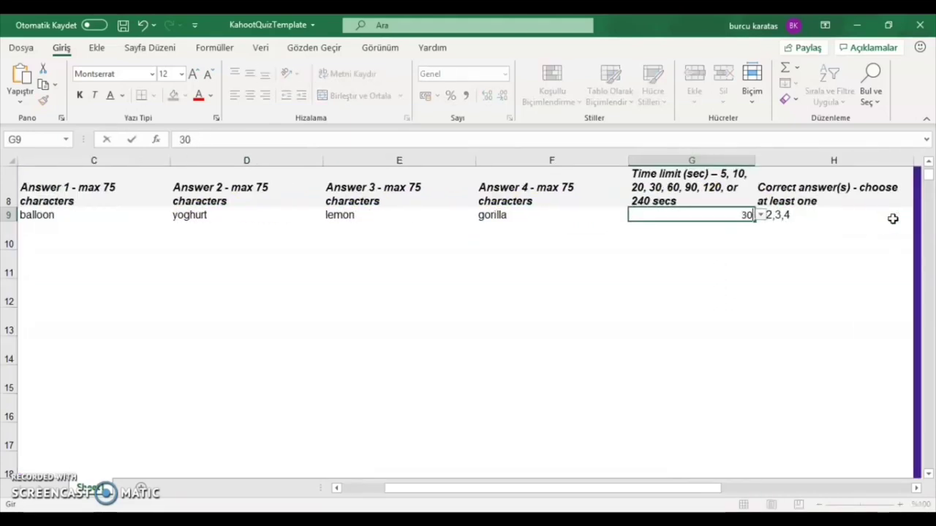
left_click(811, 214)
key("Delete")
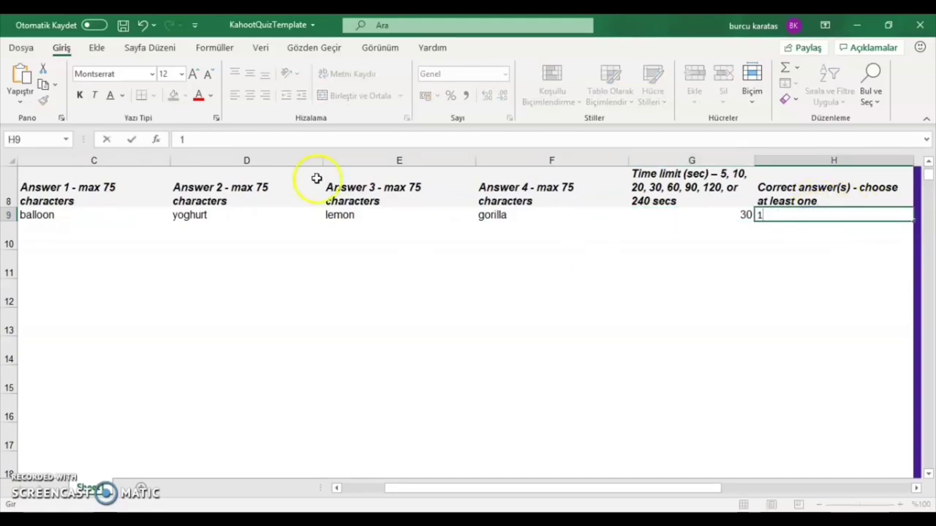
Step: Import the question from KahootQuizTemplate.xlsx into the kahoot as question 4
left_click(919, 26)
left_click(498, 307)
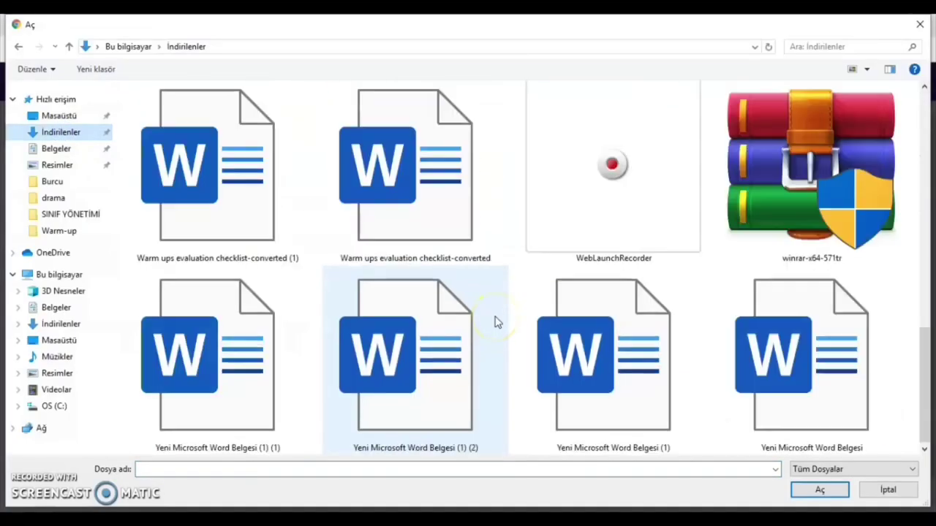
scroll(495, 319, "up", 5)
double_click(268, 368)
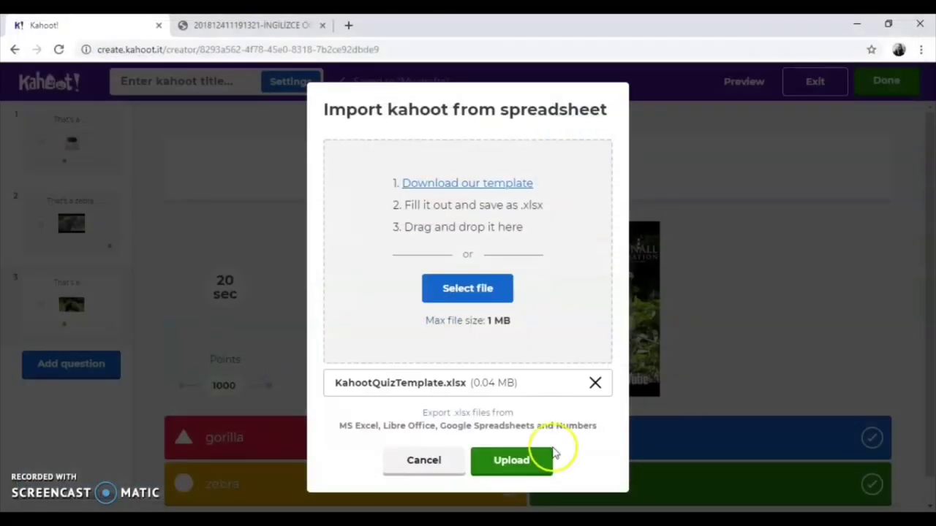
left_click(531, 462)
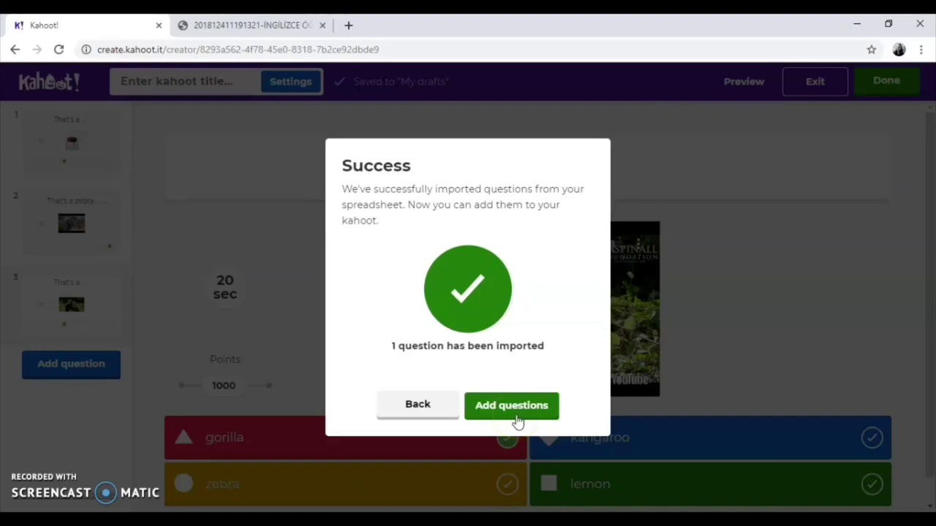
left_click(514, 419)
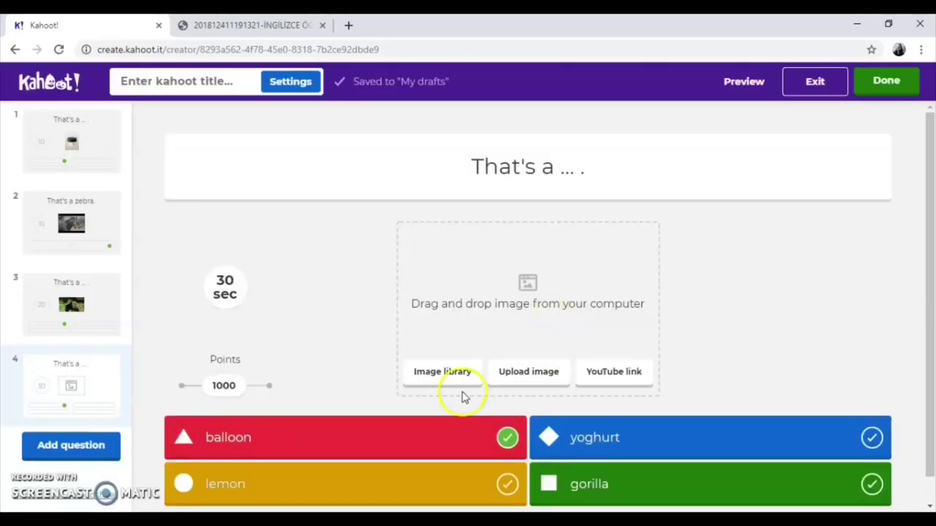
Step: Upload the balloon picture to the question and adjust its points value
left_click(528, 373)
double_click(178, 196)
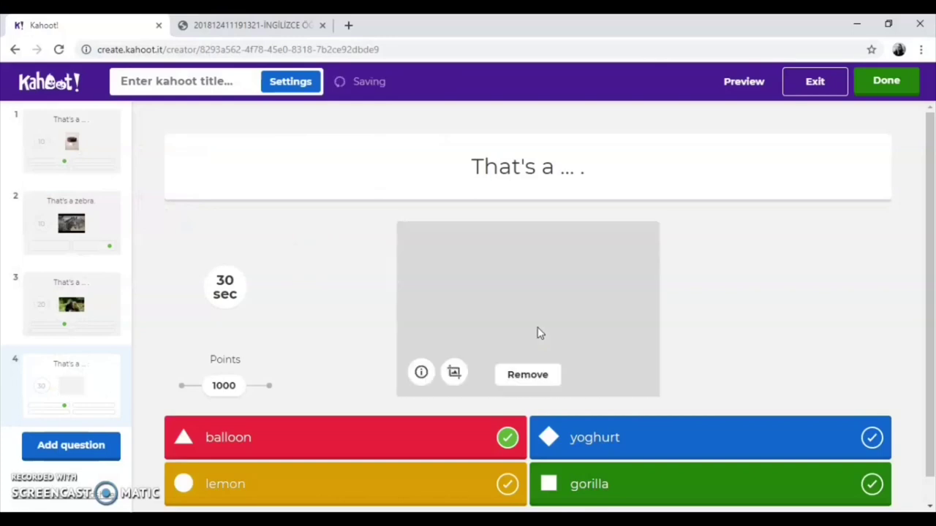
mouse_move(227, 385)
left_mouse_down()
mouse_move(273, 383)
mouse_move(237, 385)
left_mouse_up()
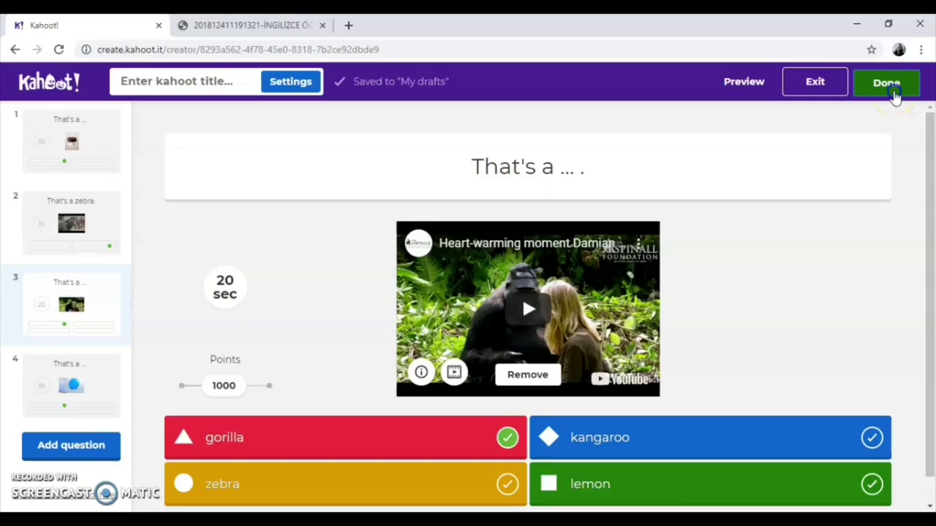
Step: Open the kahoot's title and description settings and check the curriculum PDF for reference
left_click(892, 91)
left_click(513, 226)
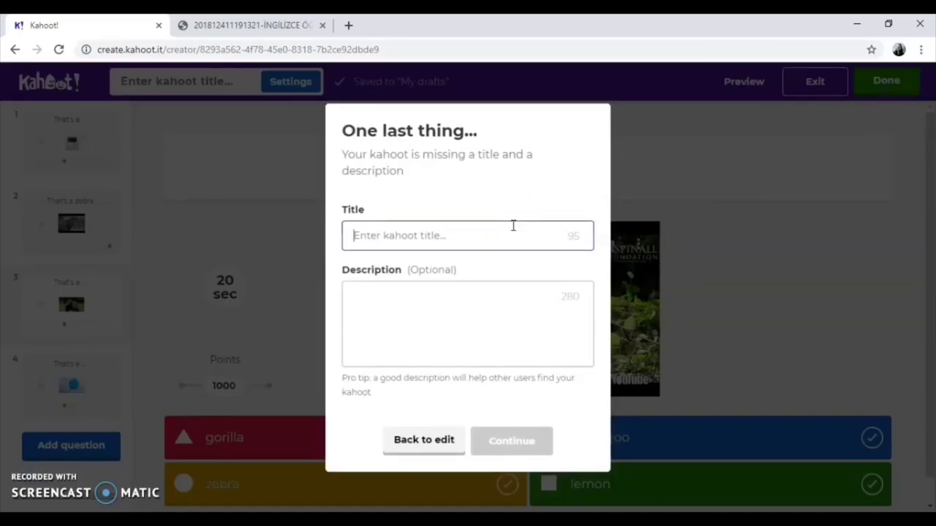
left_click(512, 326)
left_click(435, 263)
left_click(388, 212)
left_click(283, 73)
left_click(249, 25)
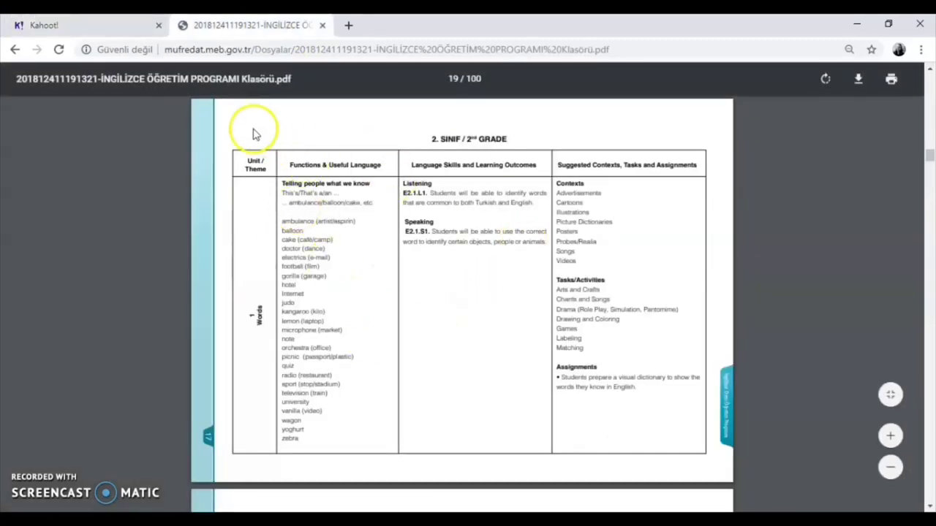
left_click(73, 25)
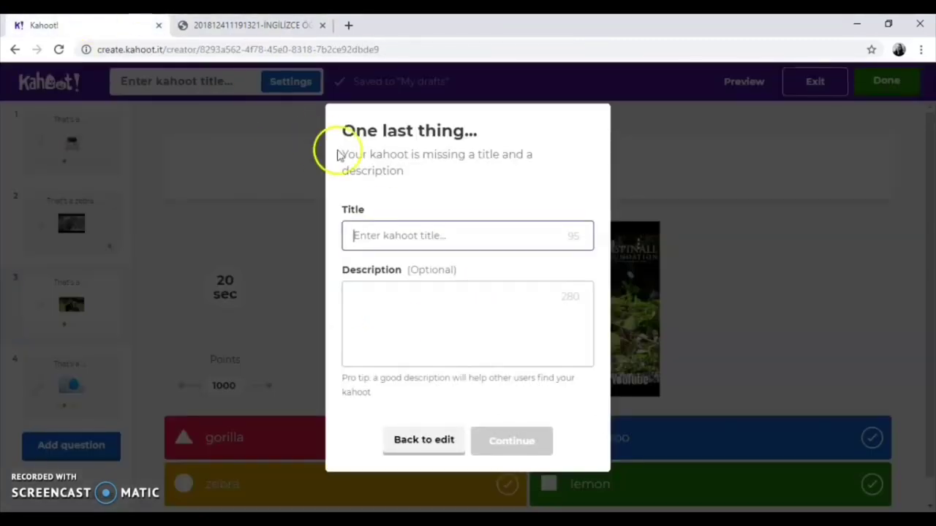
Step: Title the kahoot 'Words' with description 'Second Grade / Unit' and save it
type("Words")
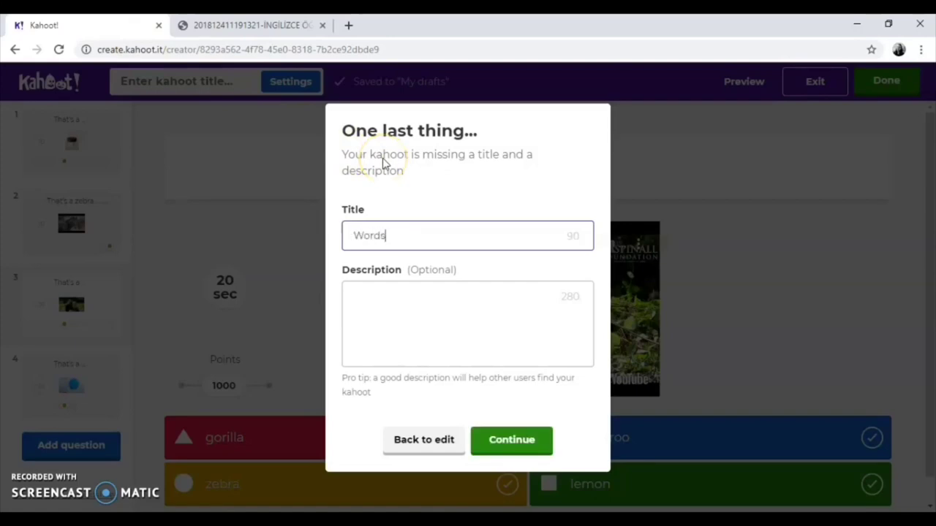
left_click(399, 284)
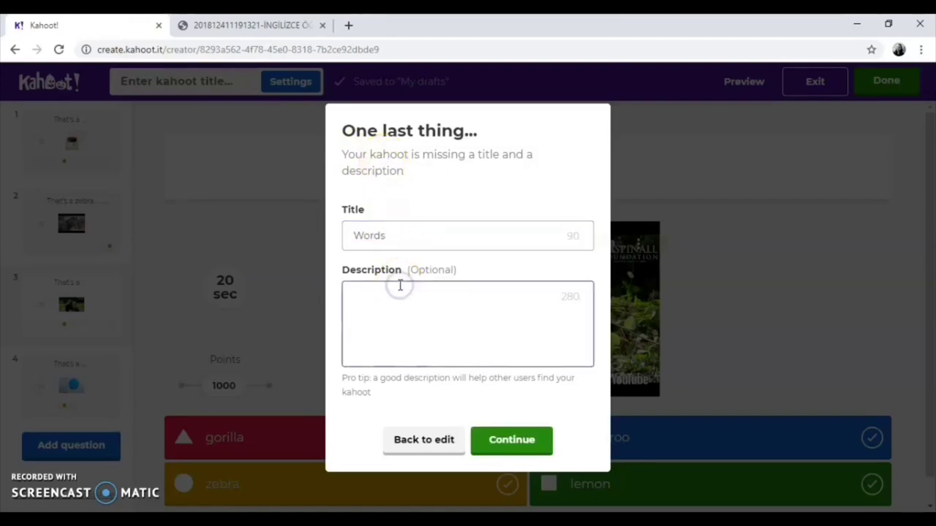
type("Second Grade")
key("Return")
type("Unit 1")
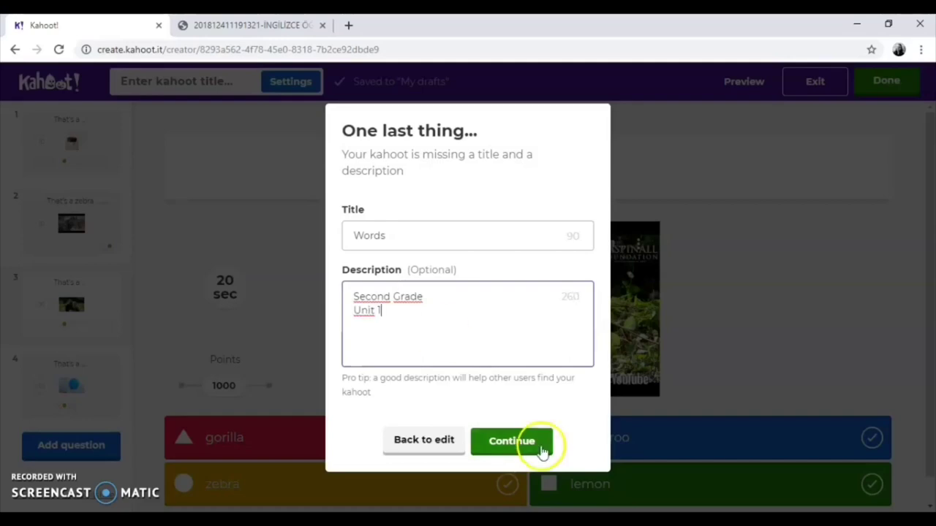
left_click(541, 449)
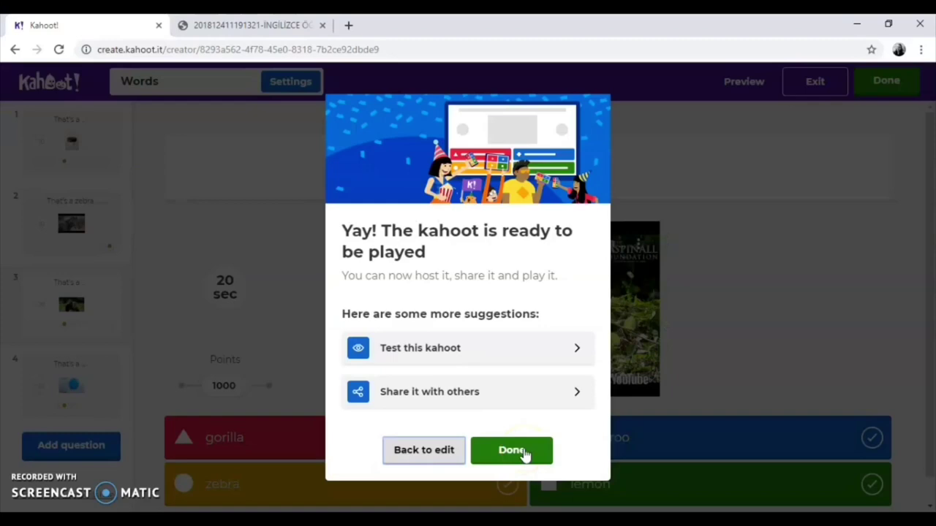
Step: Finish the kahoot, then search the iPad App Store for Kahoot
left_click(524, 454)
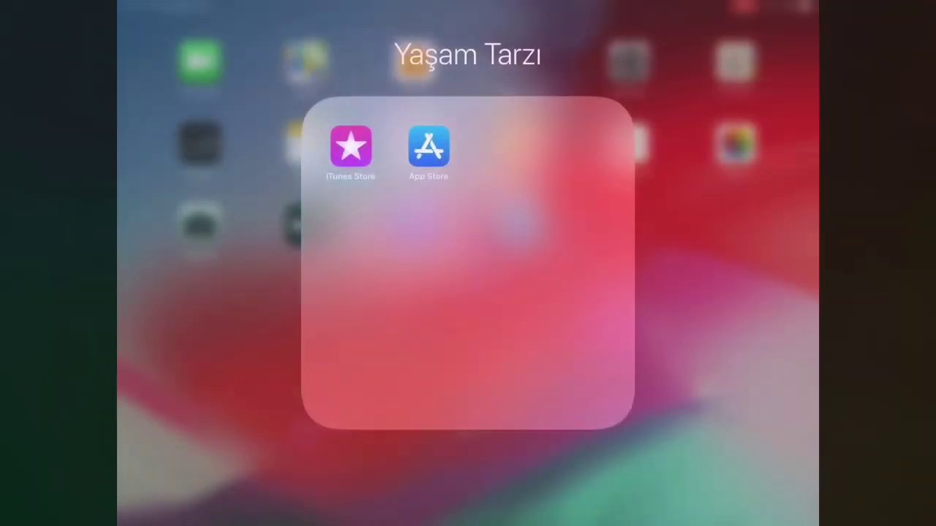
left_click(429, 147)
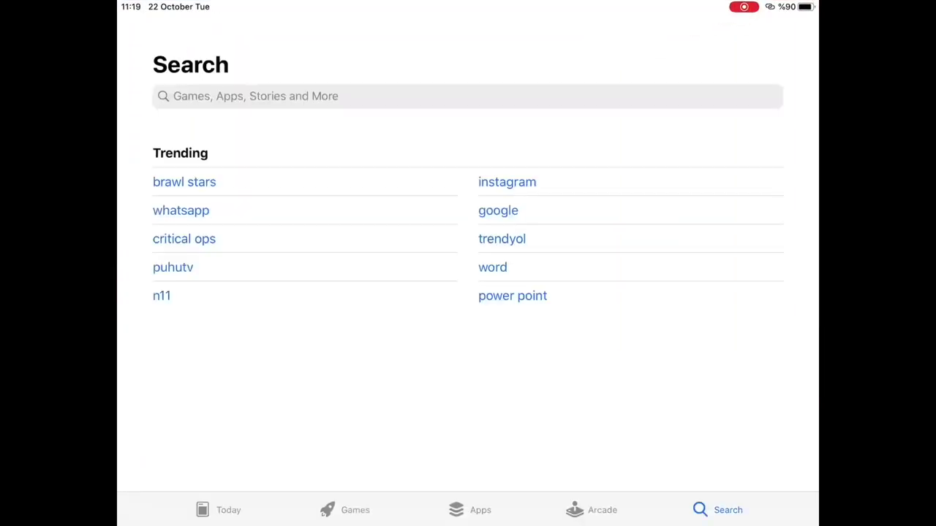
left_click(468, 96)
type("Ka")
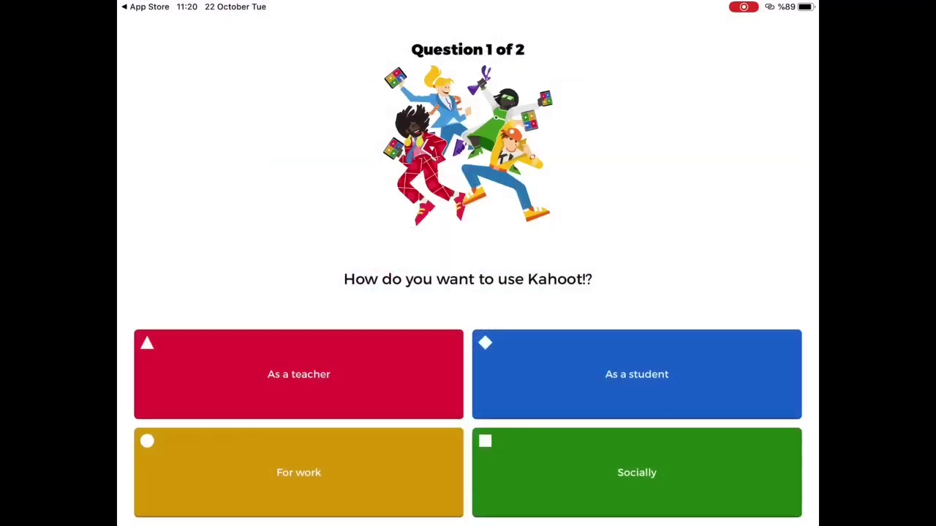
Step: Answer the app onboarding as a student aged 22
left_click(636, 374)
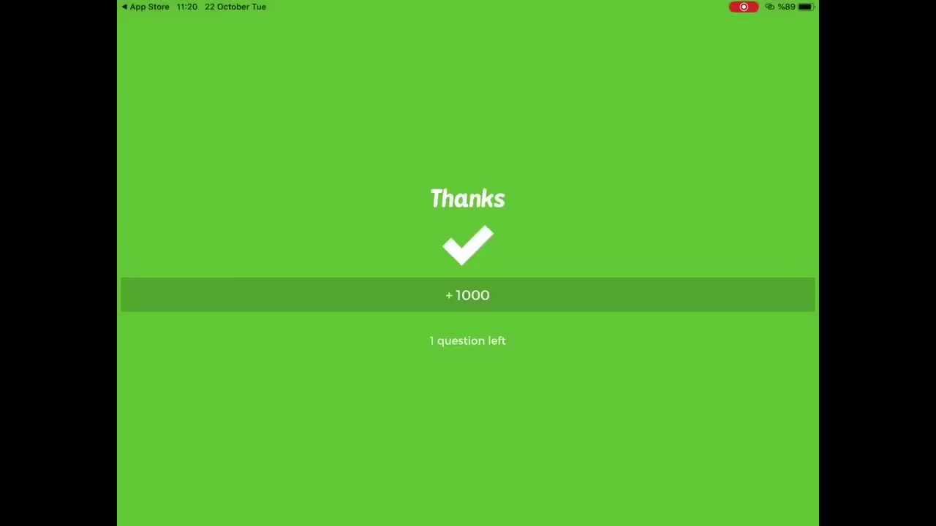
type("22")
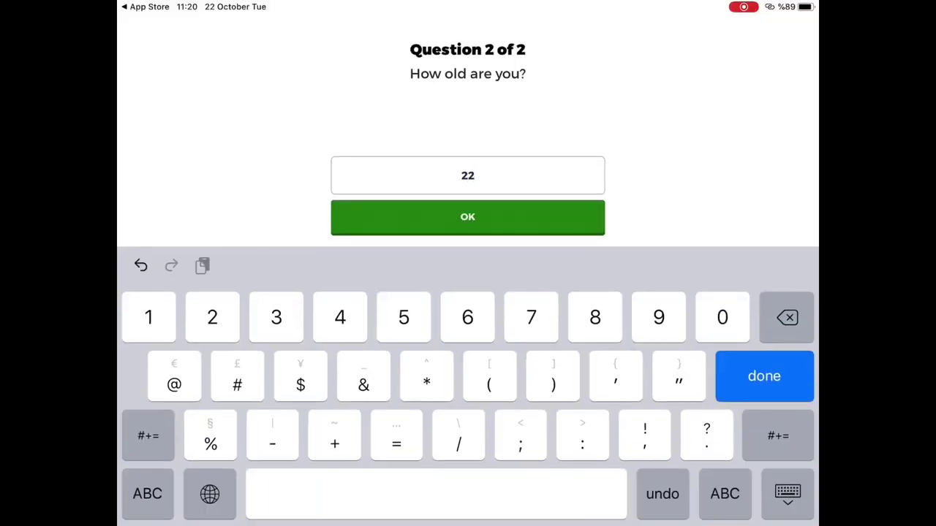
left_click(467, 217)
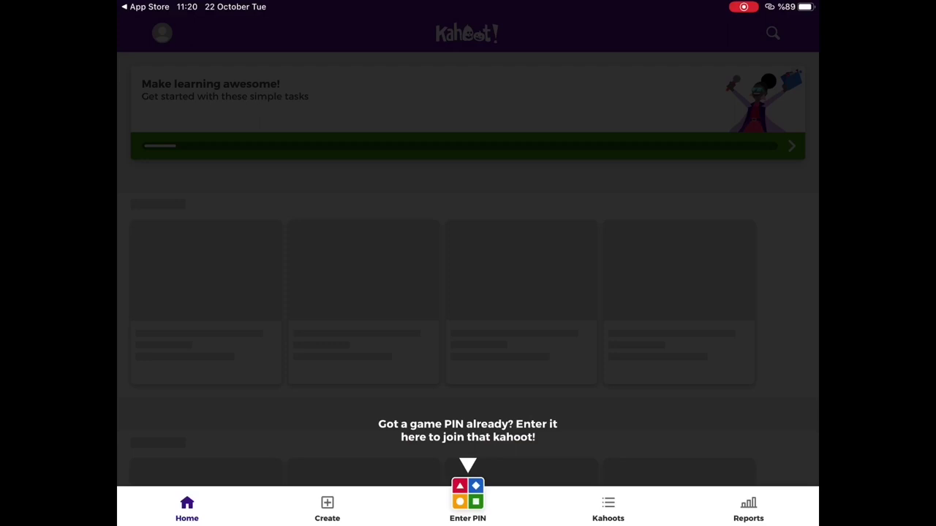
Step: Search for Present Perfect, open a quiz and start a practice game with a nickname
left_click(773, 34)
type("Present Perfect")
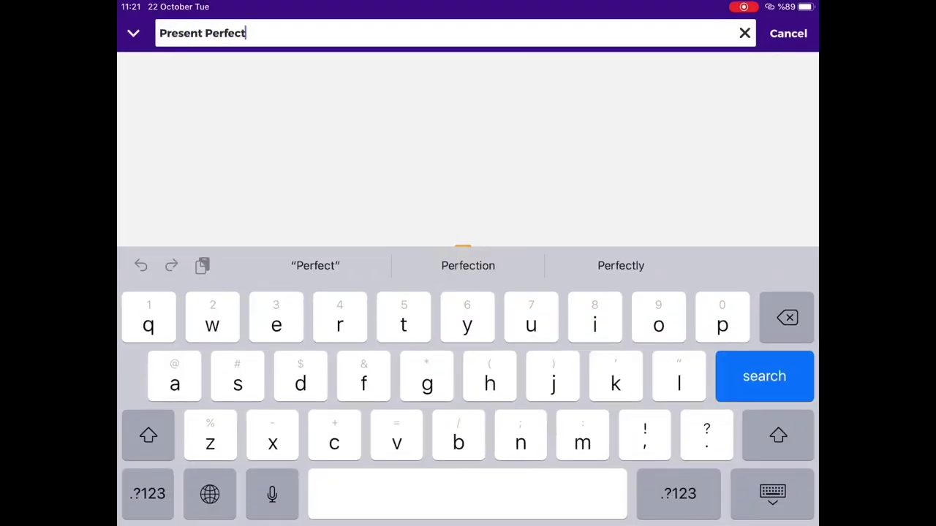
key("Return")
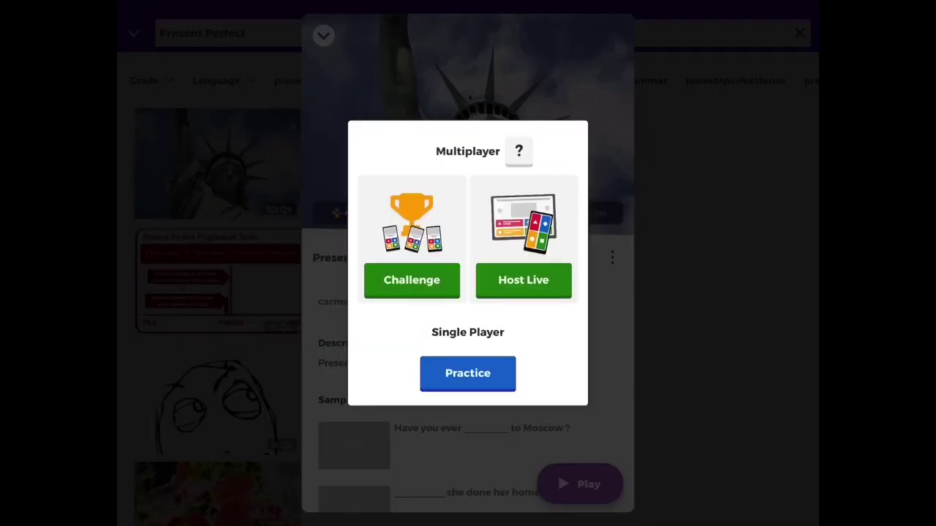
left_click(466, 372)
left_click(466, 460)
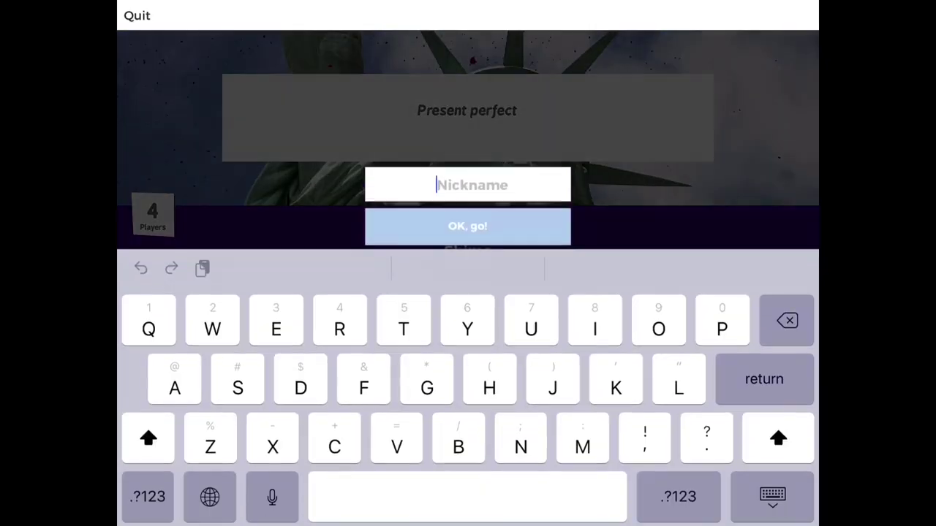
type("Burcu")
key("Return")
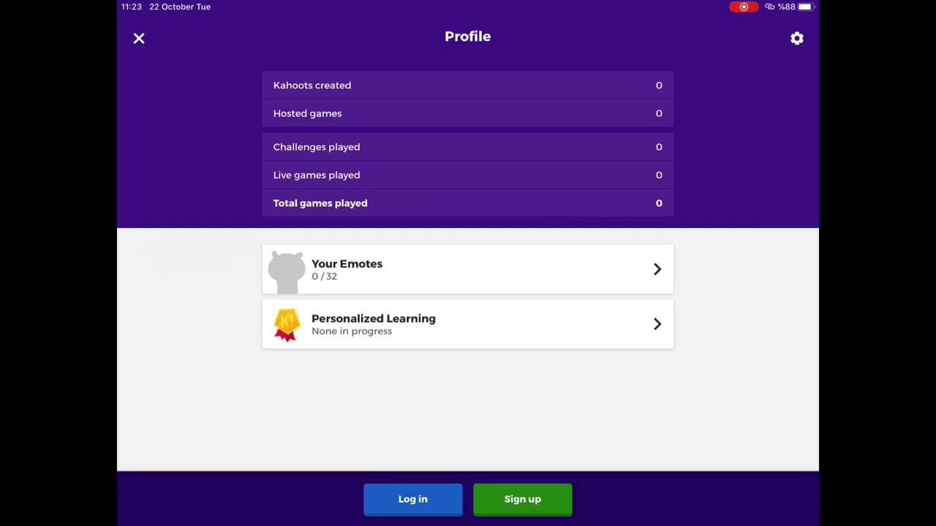
Step: Begin signing up for a student account using an email address
left_click(413, 499)
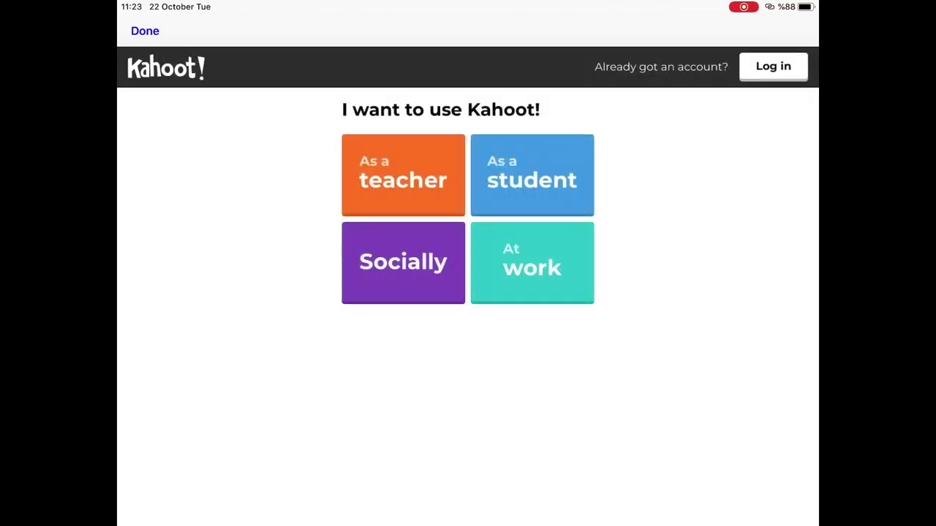
left_click(402, 176)
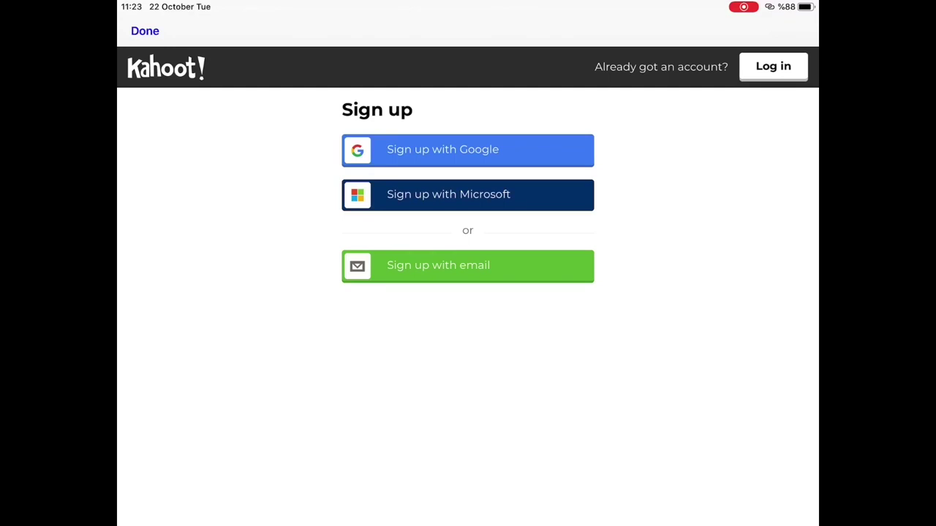
left_click(468, 267)
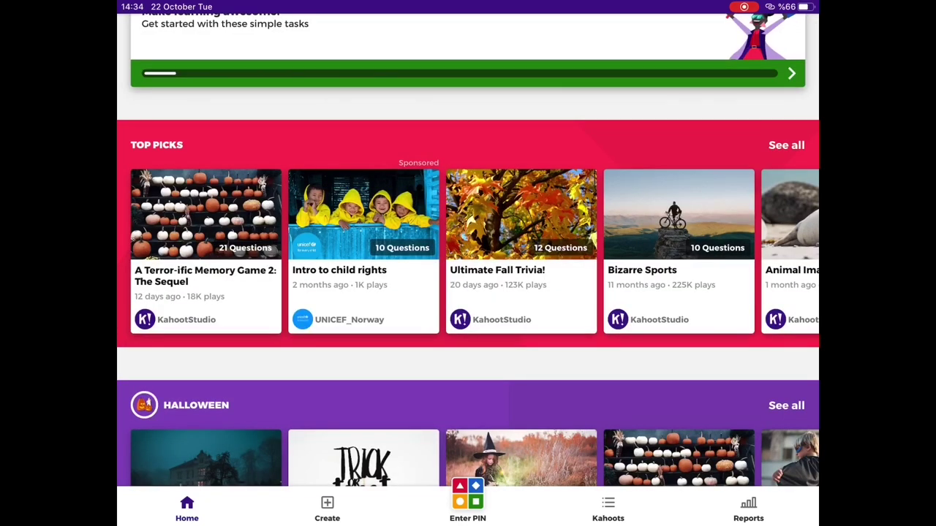
Step: View the full Top Picks list, then open the full Halloween collection
scroll(468, 249, "up", 1)
left_click(786, 191)
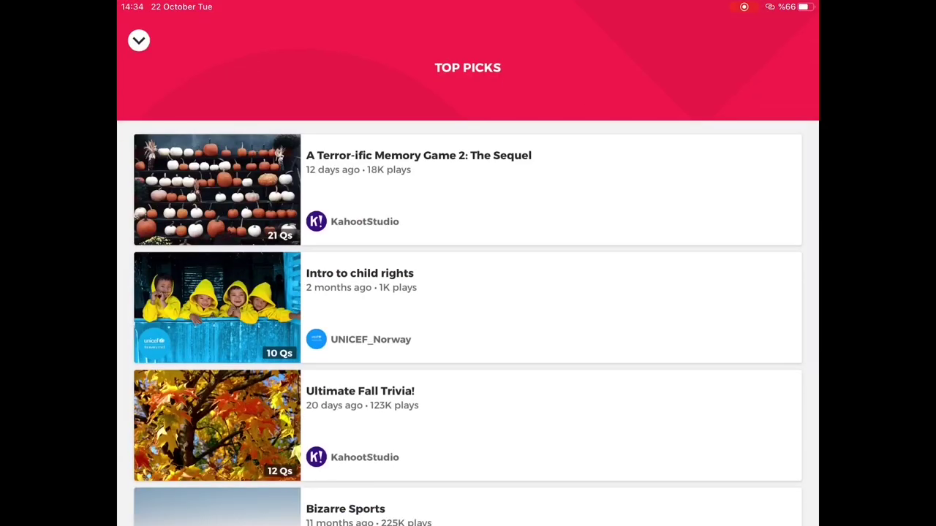
left_click(139, 40)
scroll(468, 264, "down", 5)
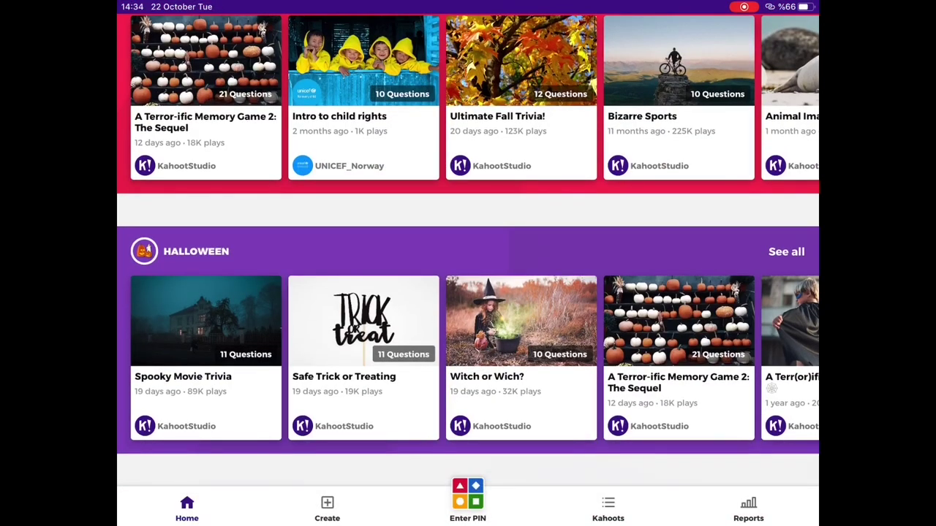
left_click(786, 251)
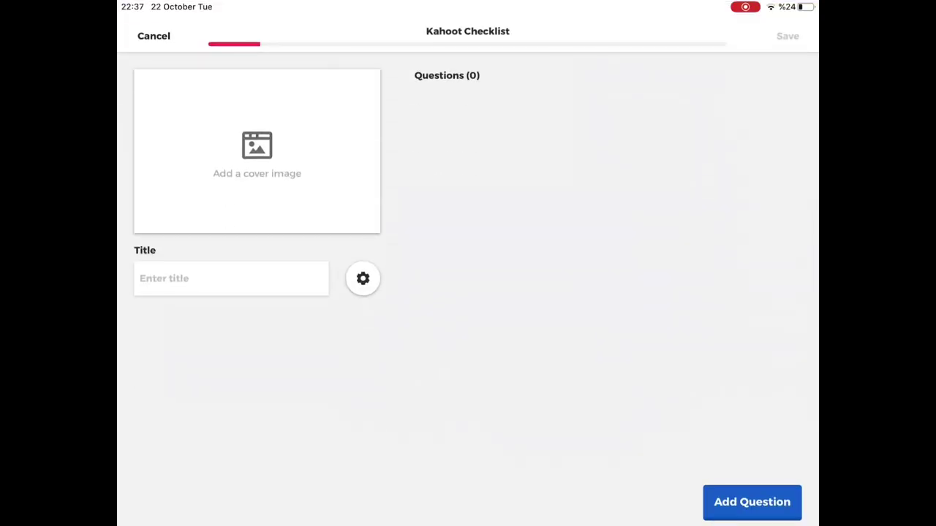
Step: Set the Giant's Causeway photo from the Image Library as the kahoot's cover image
left_click(257, 153)
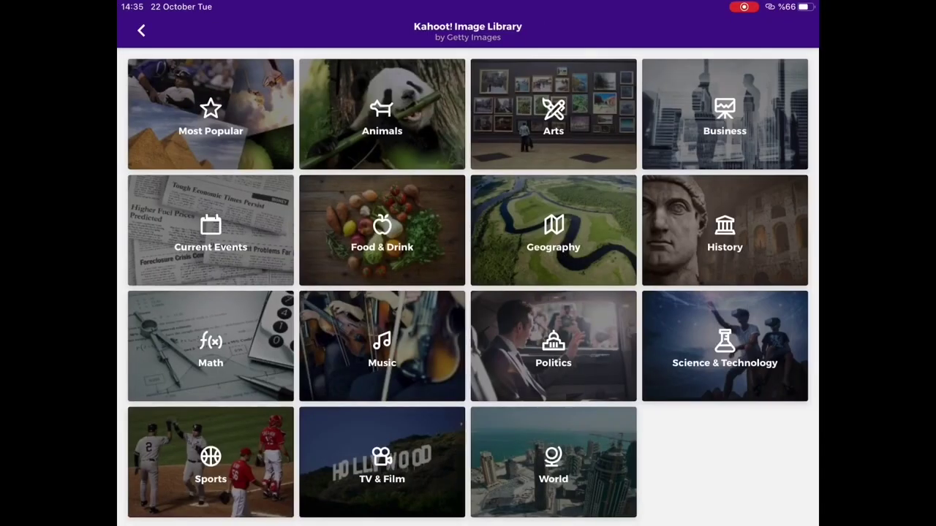
left_click(553, 219)
left_click(554, 256)
left_click(639, 501)
left_click(796, 36)
Step: Title the kahoot 'Geography'
left_click(229, 276)
type("Geography")
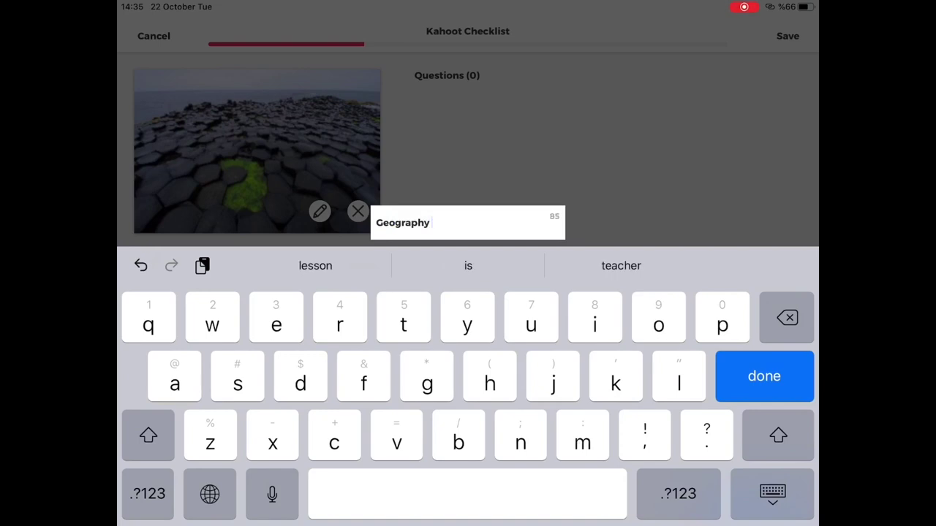
key("Return")
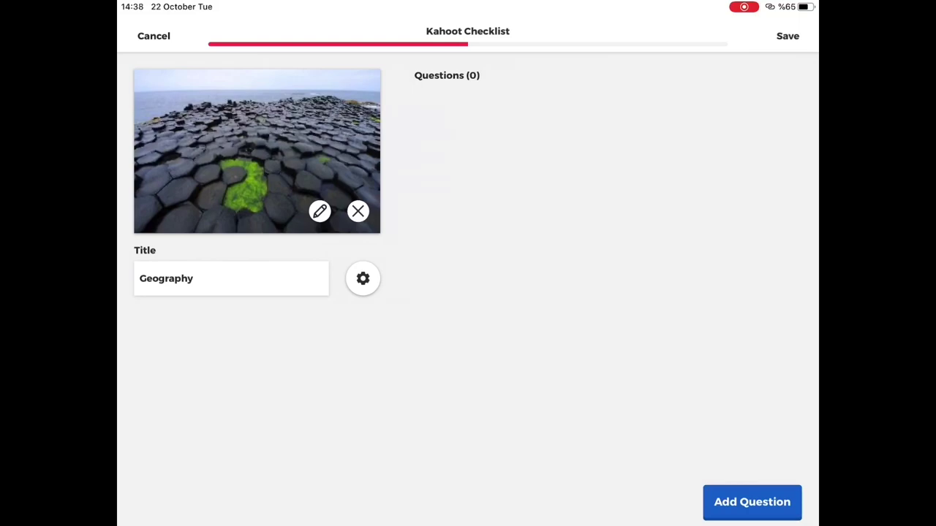
Step: Add a new multiple-choice Quiz question to the kahoot
left_click(752, 501)
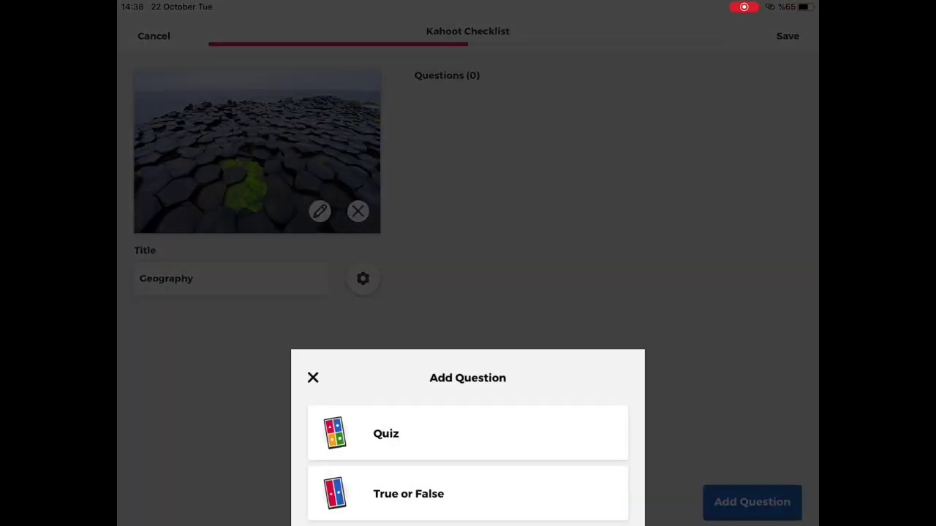
scroll(468, 465, "down", 1)
scroll(468, 465, "up", 2)
scroll(468, 465, "down", 1)
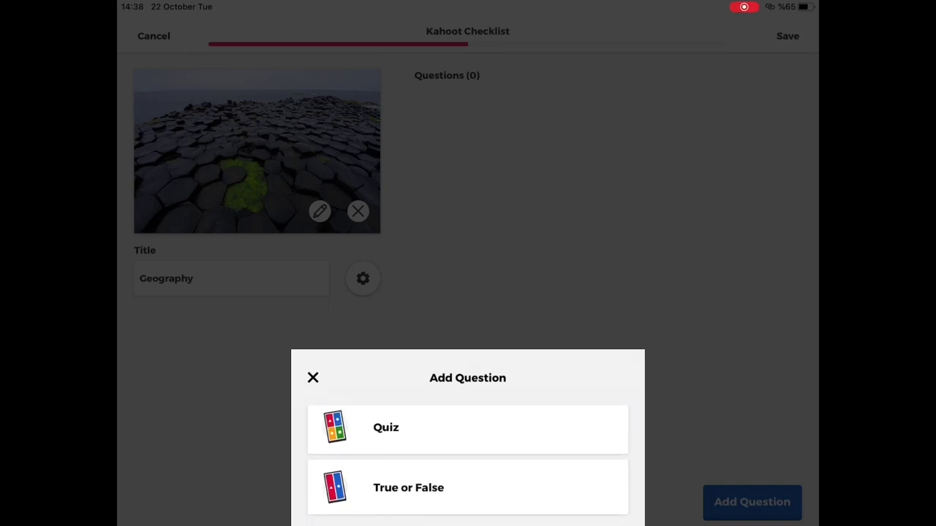
left_click(385, 442)
Step: Enter the question 'What is this?' with 'A forest' as the first answer
left_click(468, 264)
type("What is this?")
key("Return")
left_click(298, 343)
type("A forest")
key("Return")
Step: Fill in the remaining answers: A lake, A mountain and A river
left_click(298, 425)
type("A")
key("Return")
left_click(636, 342)
type("A mountain")
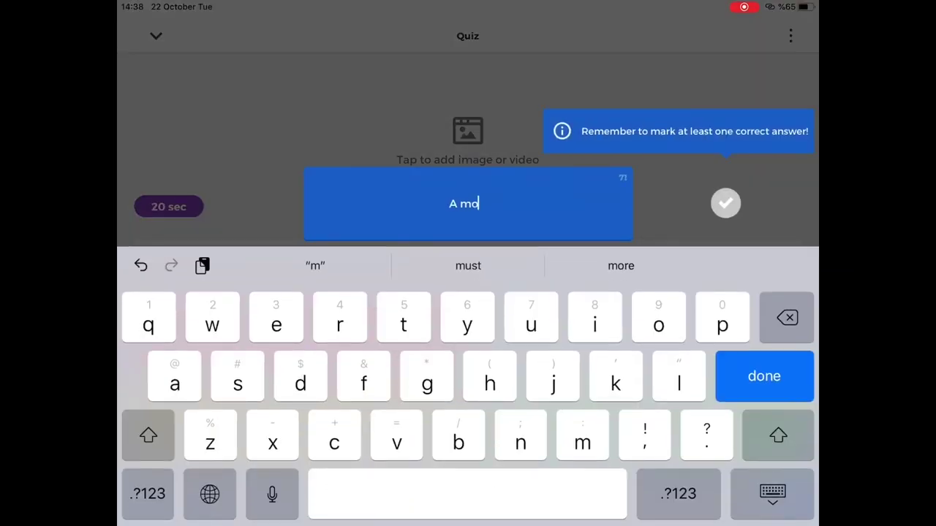
key("Return")
left_click(637, 425)
type("A river")
key("Return")
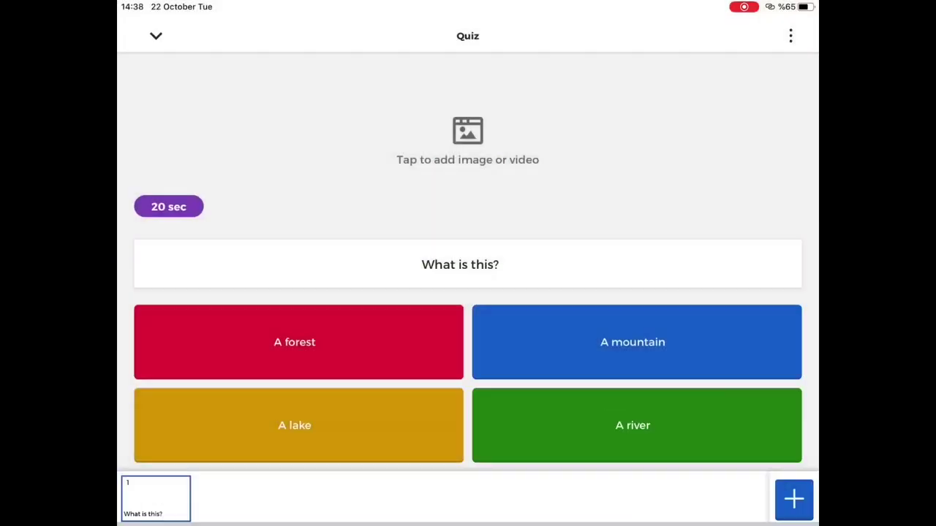
left_click(468, 139)
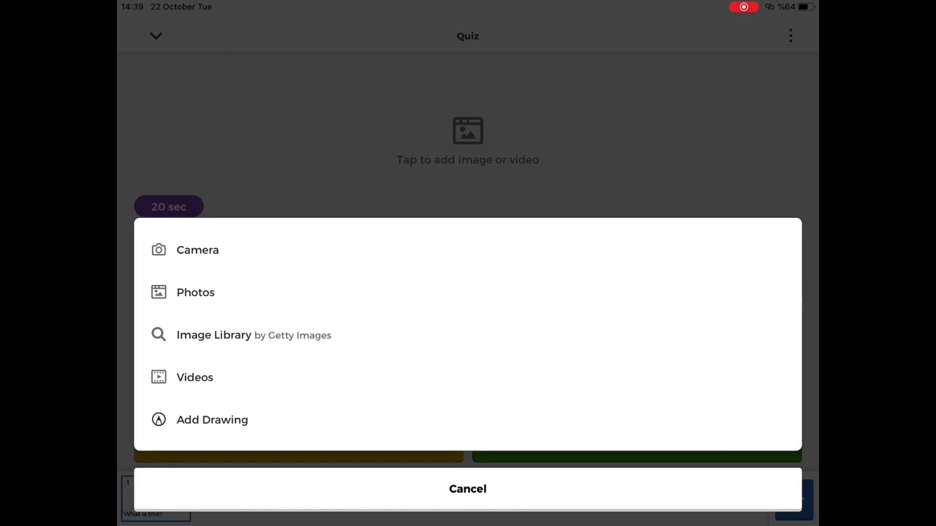
Step: Add the forest photo from the Image Library's Geography category to the question
left_click(214, 335)
left_click(554, 229)
scroll(468, 285, "down", 10)
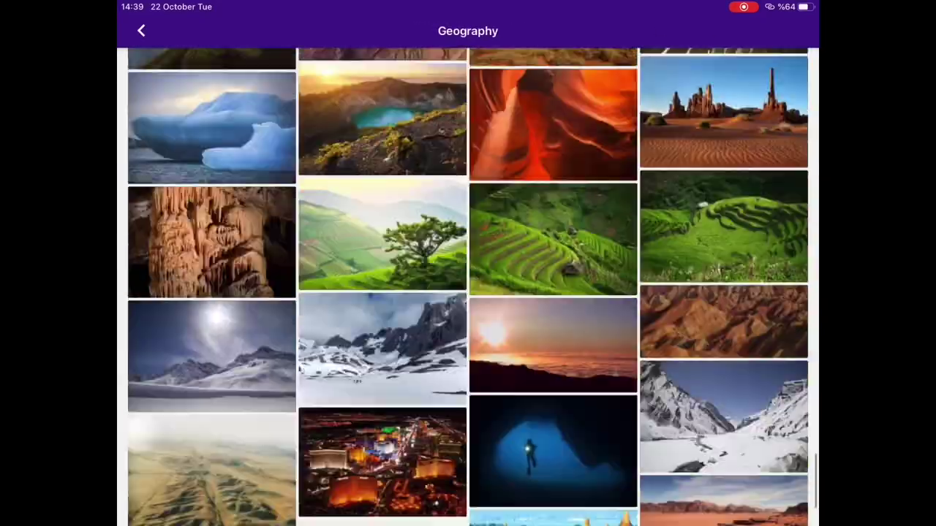
scroll(468, 285, "up", 10)
left_click(212, 150)
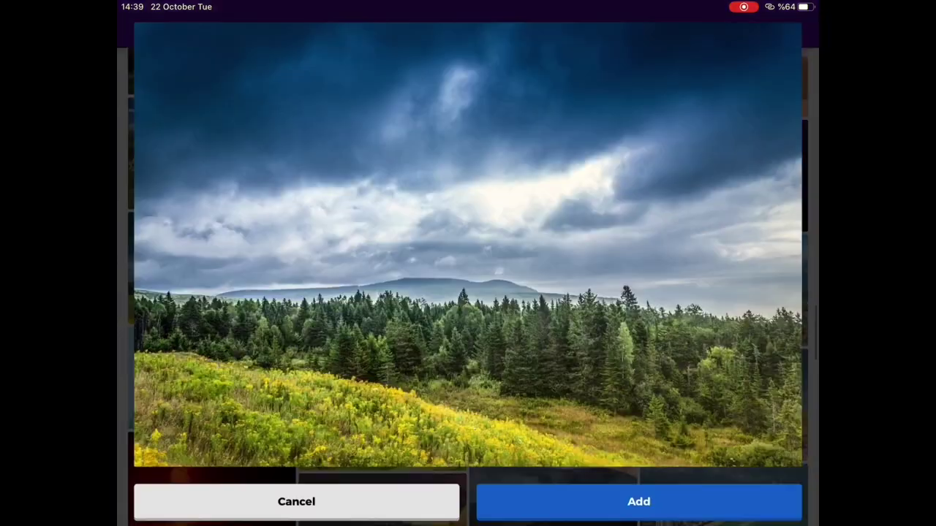
left_click(639, 501)
left_click(794, 36)
Step: Set the question's time limit to 60 sec and its points to 2000
left_click(168, 207)
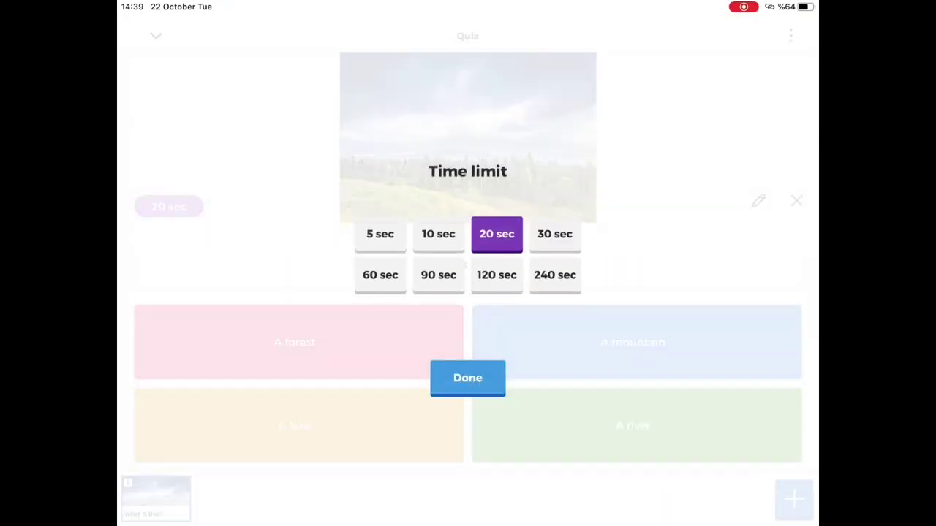
left_click(378, 274)
left_click(468, 378)
left_click(790, 36)
left_click(756, 146)
left_click(553, 302)
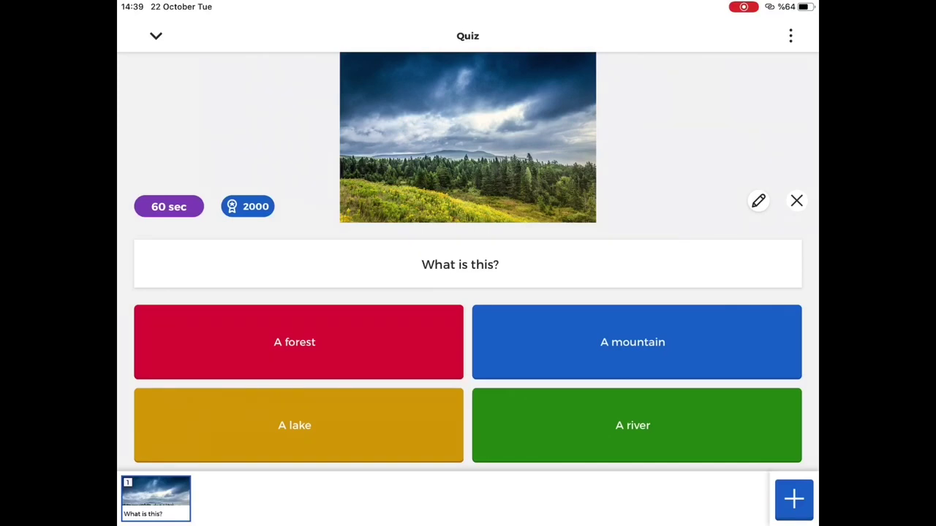
Step: Mark 'A forest' as the correct answer
left_click(298, 342)
left_click(724, 203)
left_click(765, 376)
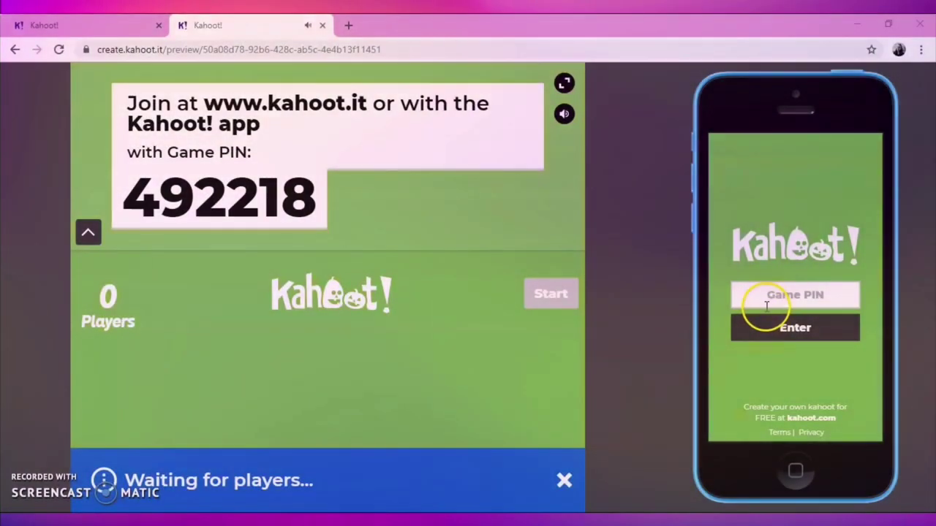
Step: Join the preview game with the PIN and a saved nickname, start it, and answer jeep
left_click(767, 300)
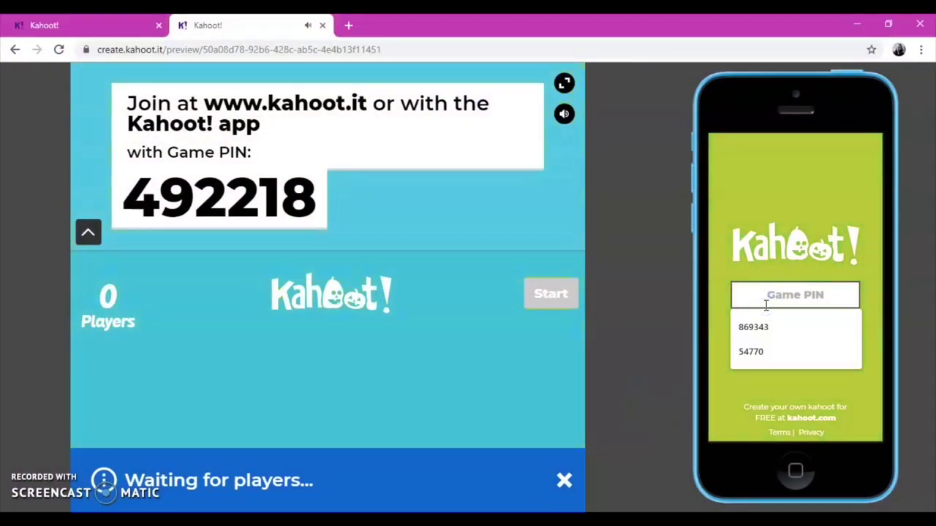
type("492218")
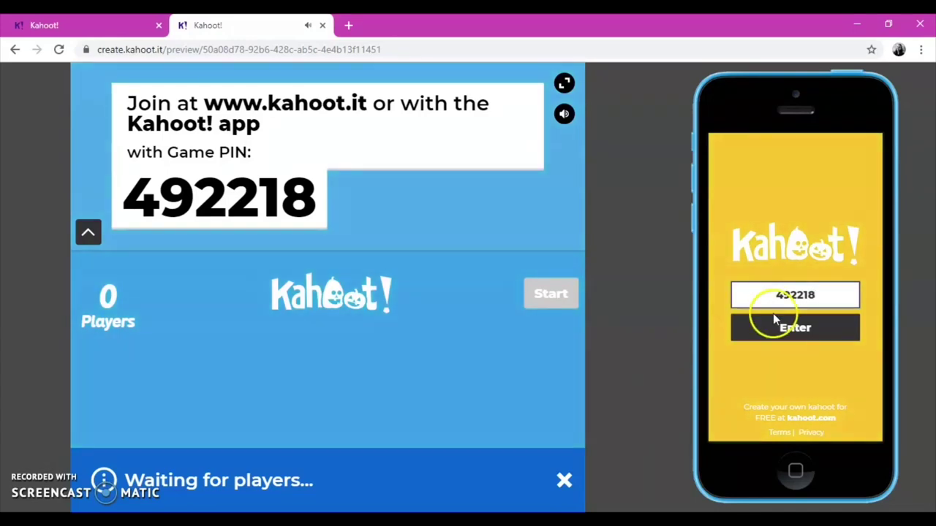
left_click(774, 319)
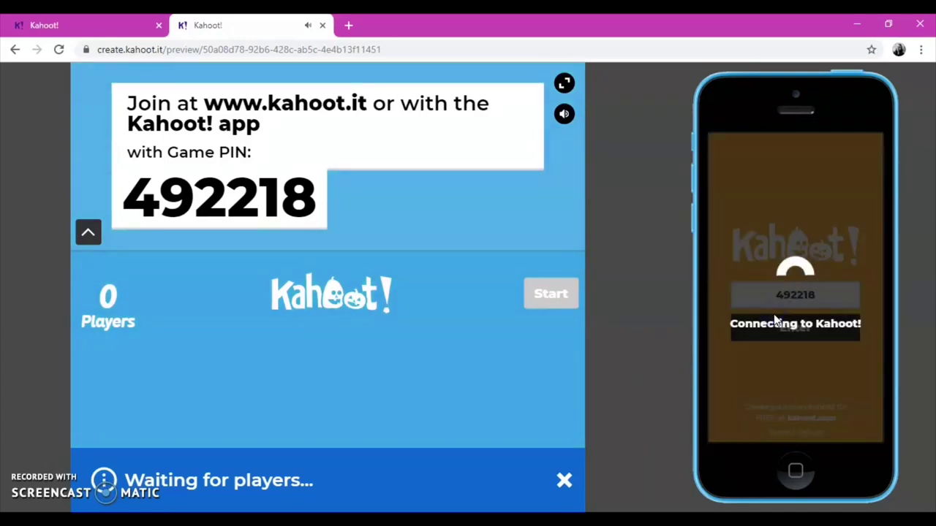
left_click(789, 309)
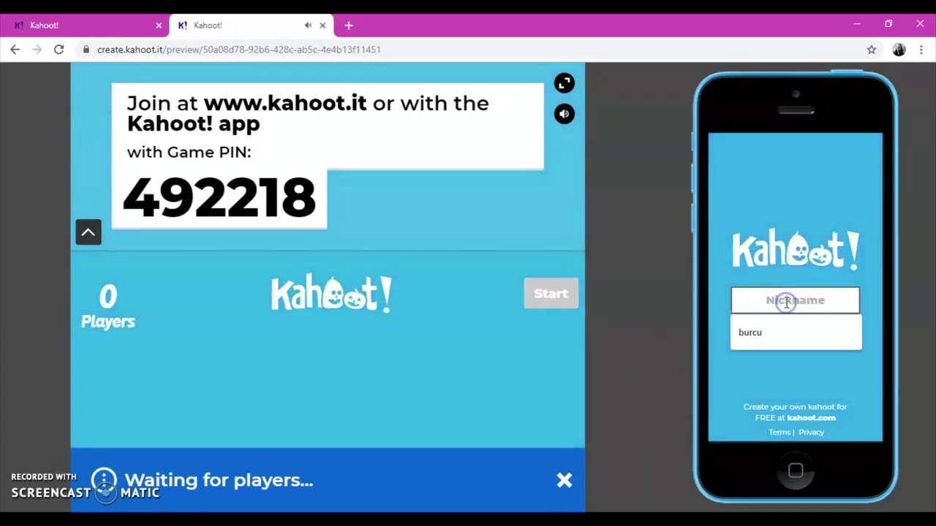
left_click(774, 330)
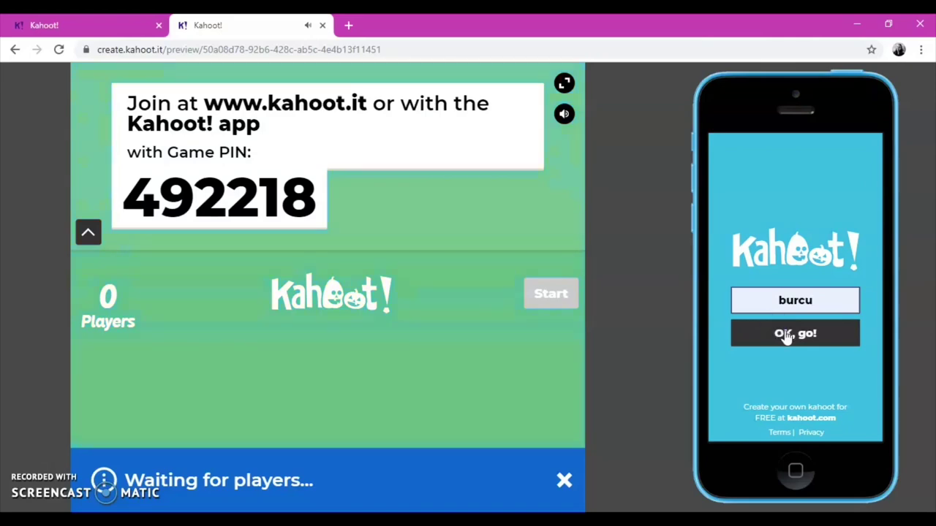
left_click(785, 334)
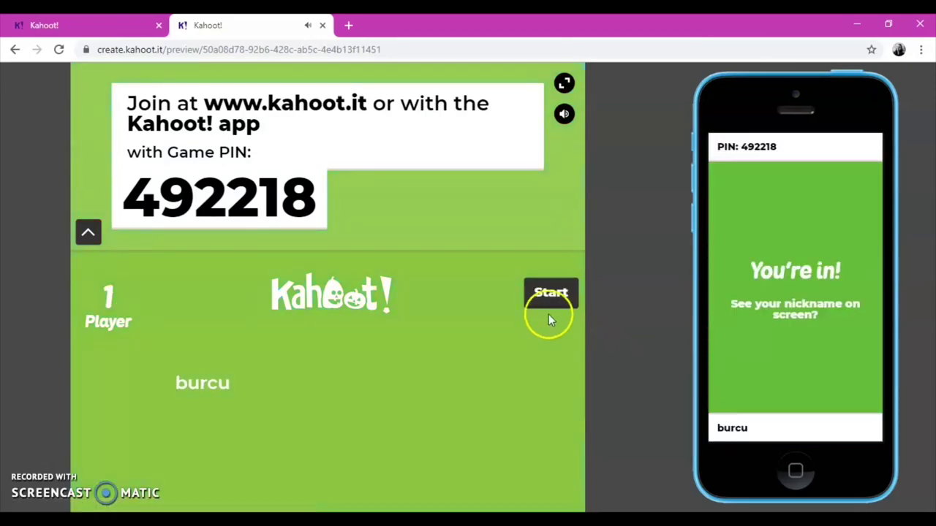
left_click(550, 296)
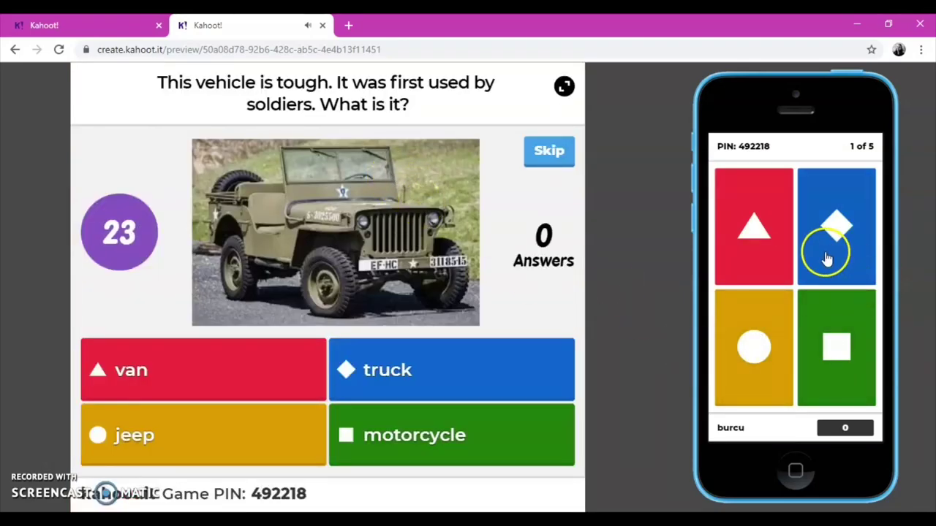
left_click(765, 368)
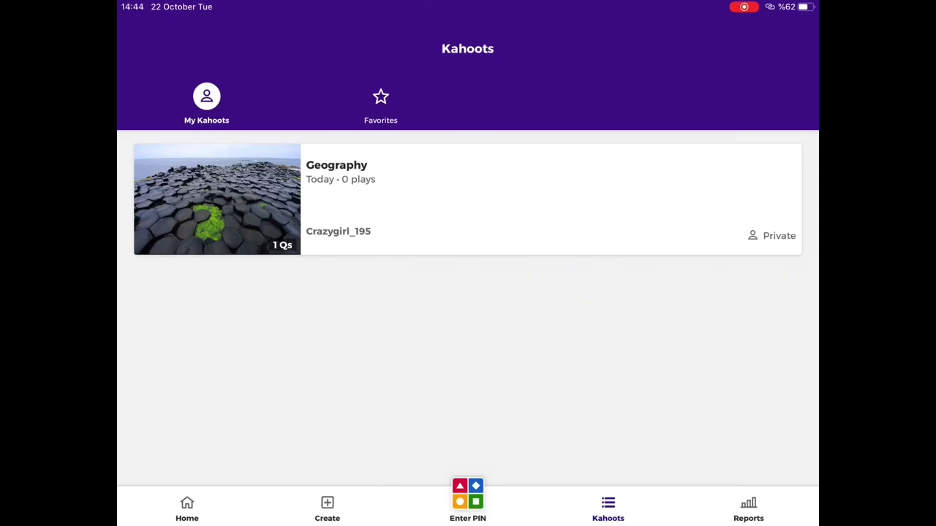
Step: Browse favorite kahoots, view the Present perfect report, then show the empty Hosted reports list
left_click(380, 103)
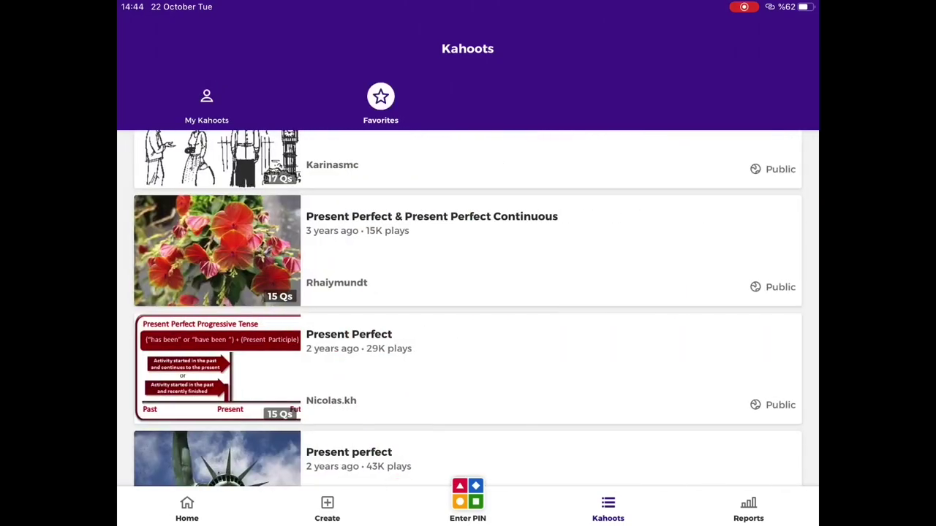
scroll(468, 307, "down", 2)
scroll(468, 307, "up", 5)
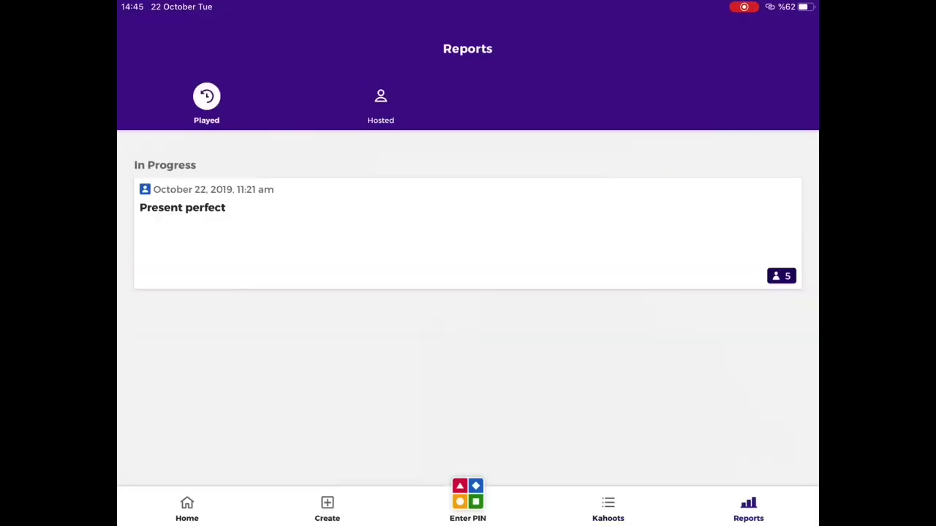
left_click(468, 234)
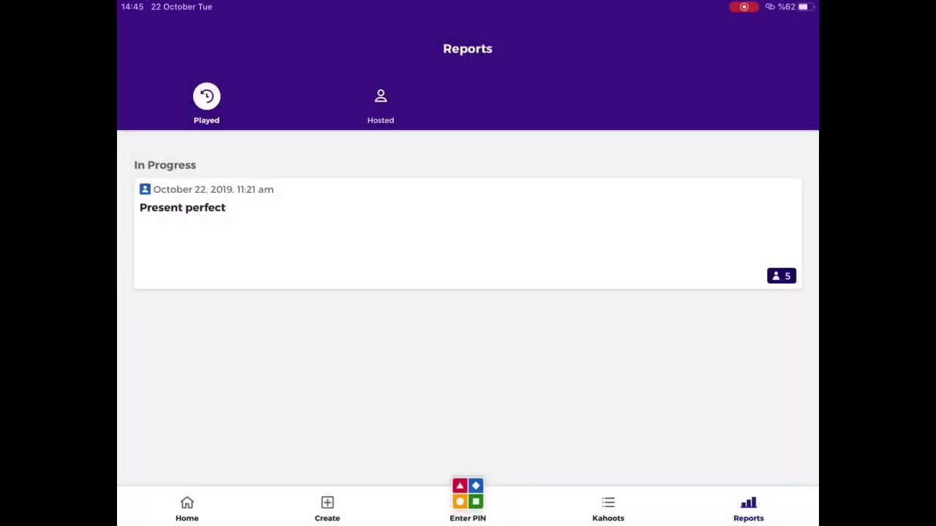
left_click(380, 102)
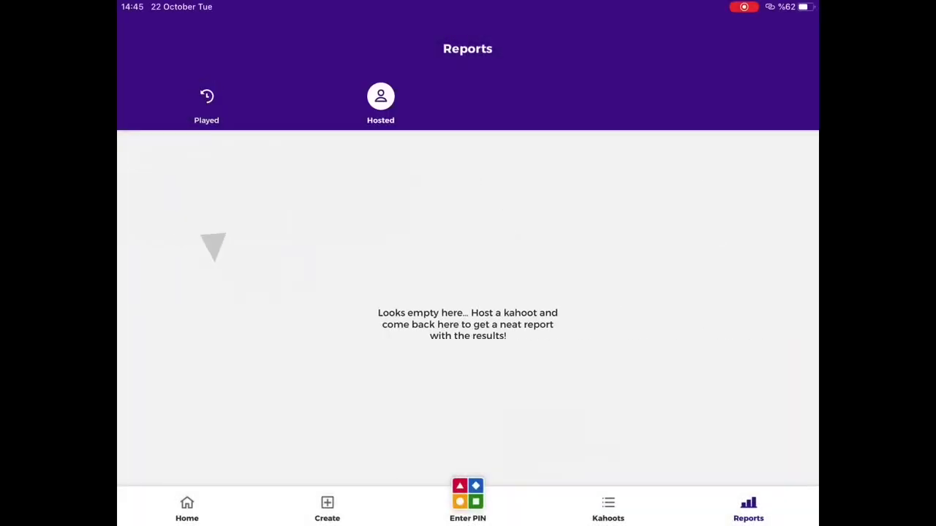